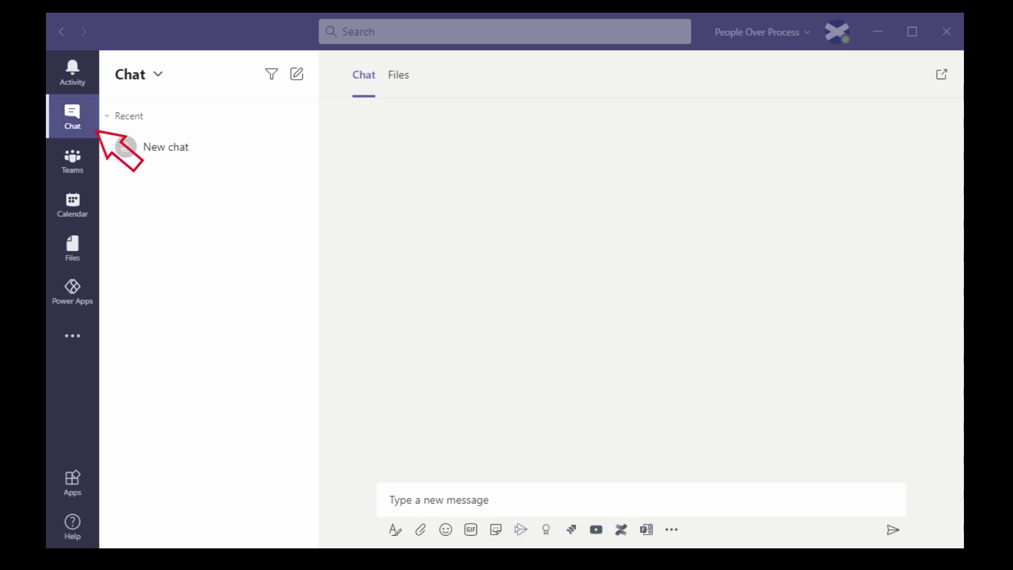
Step: Start a new chat and add the two guest contacts as recipients
{"action": "left_click", "coordinate": [77, 118]}
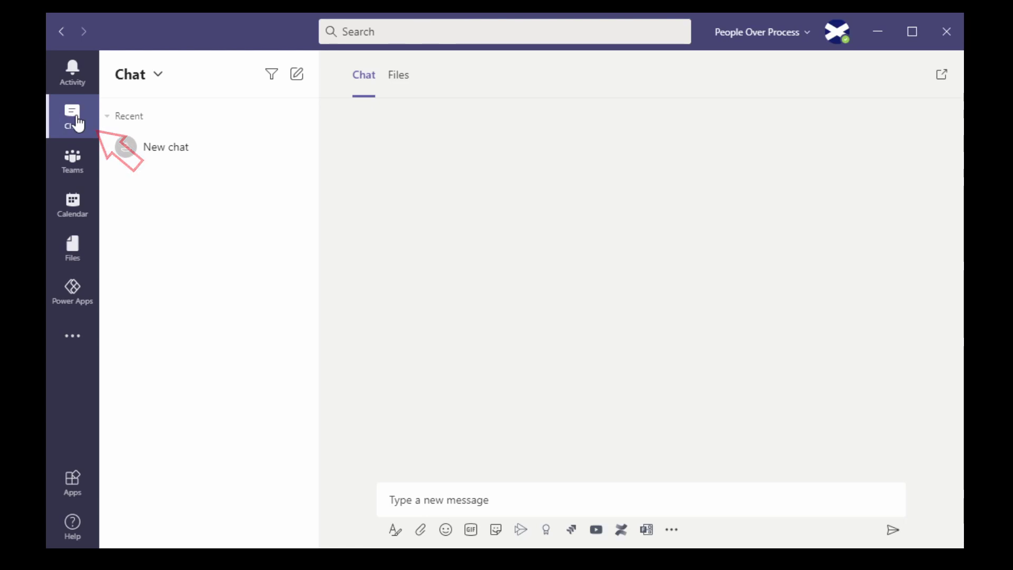
{"action": "left_click", "coordinate": [298, 76]}
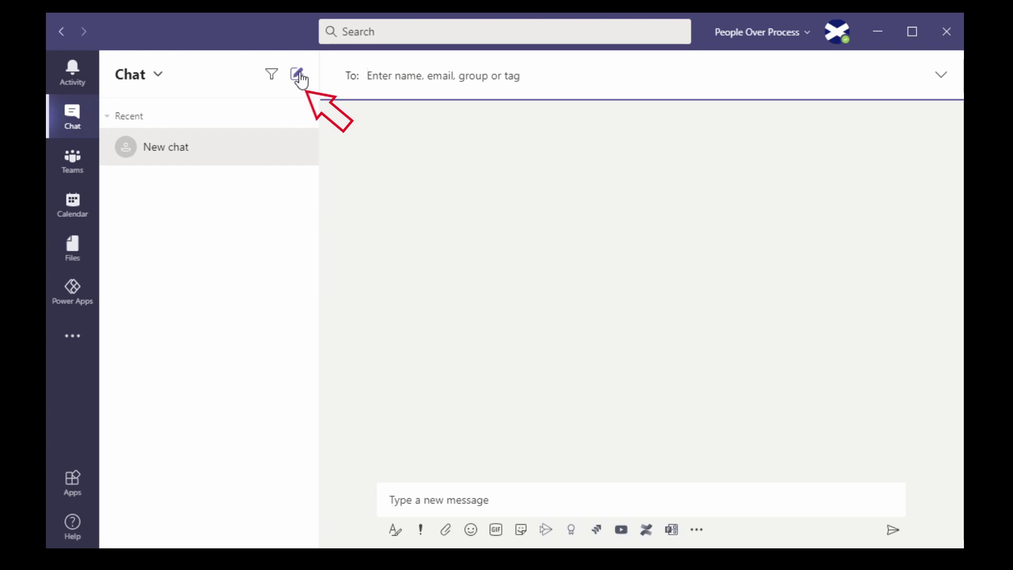
{"action": "type", "text": "heat"}
{"action": "key", "text": "Return"}
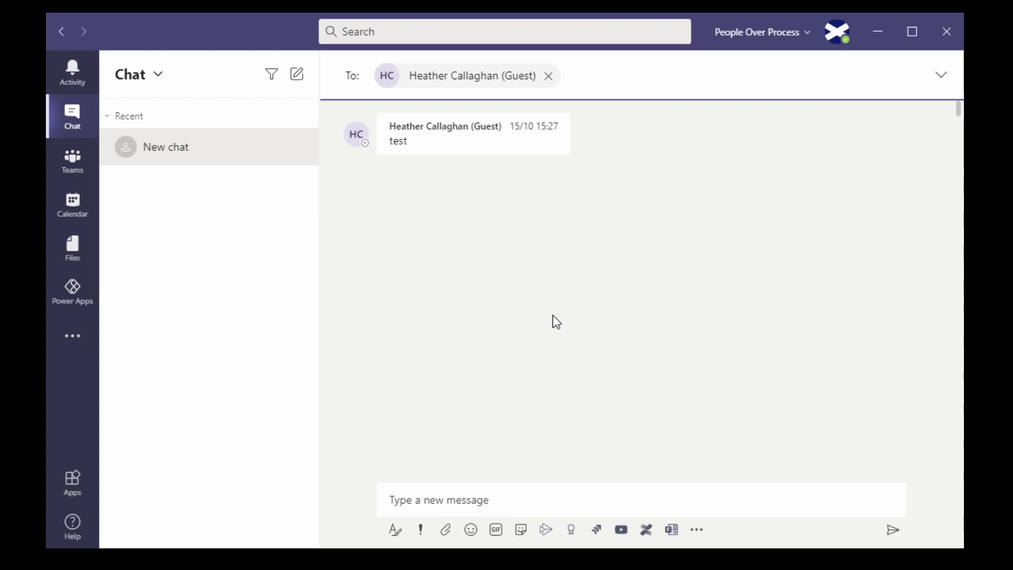
{"action": "type", "text": "cln"}
{"action": "key", "text": "BackSpace"}
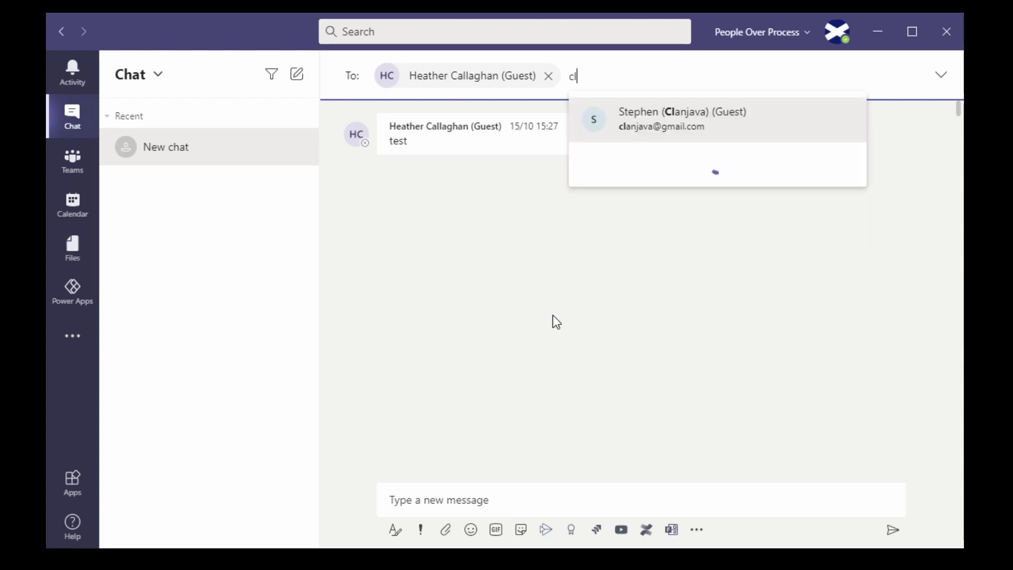
{"action": "left_click", "coordinate": [654, 122]}
Step: Send "First Message" to the new group chat
{"action": "left_click", "coordinate": [437, 498]}
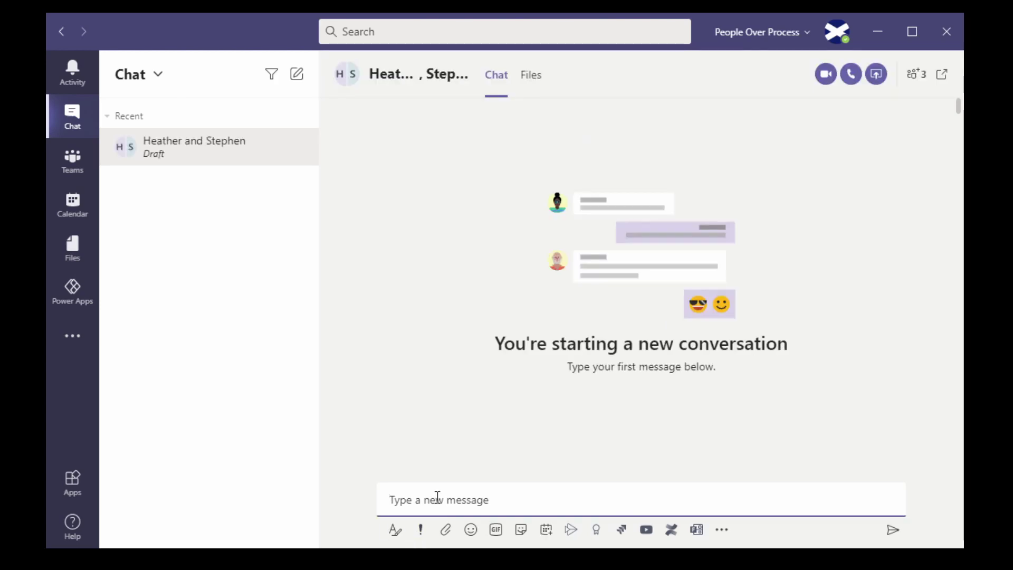
{"action": "type", "text": "First Message"}
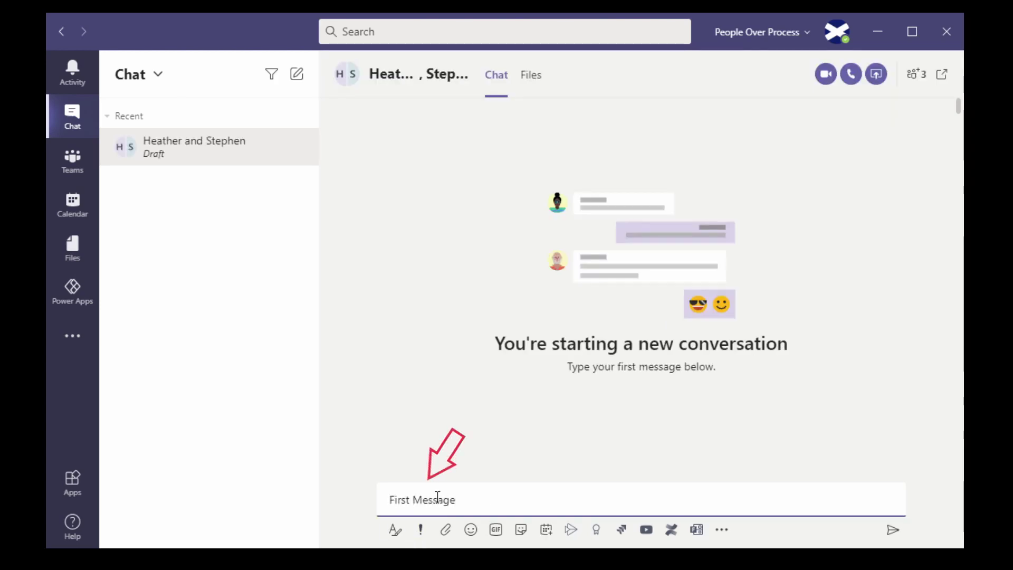
{"action": "key", "text": "Return"}
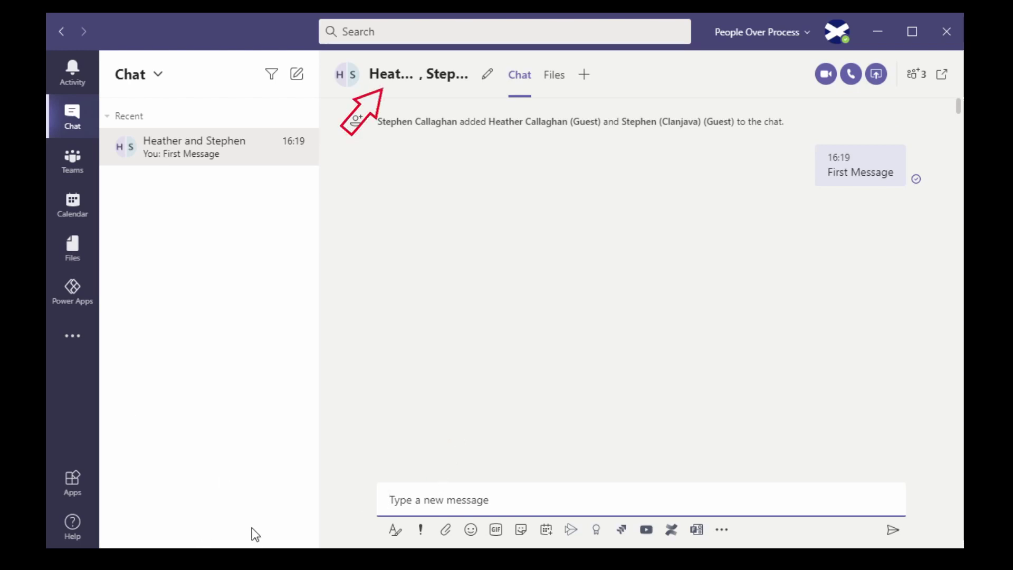
Step: Name the group chat "Plans for the Weekend"
{"action": "left_click", "coordinate": [487, 74]}
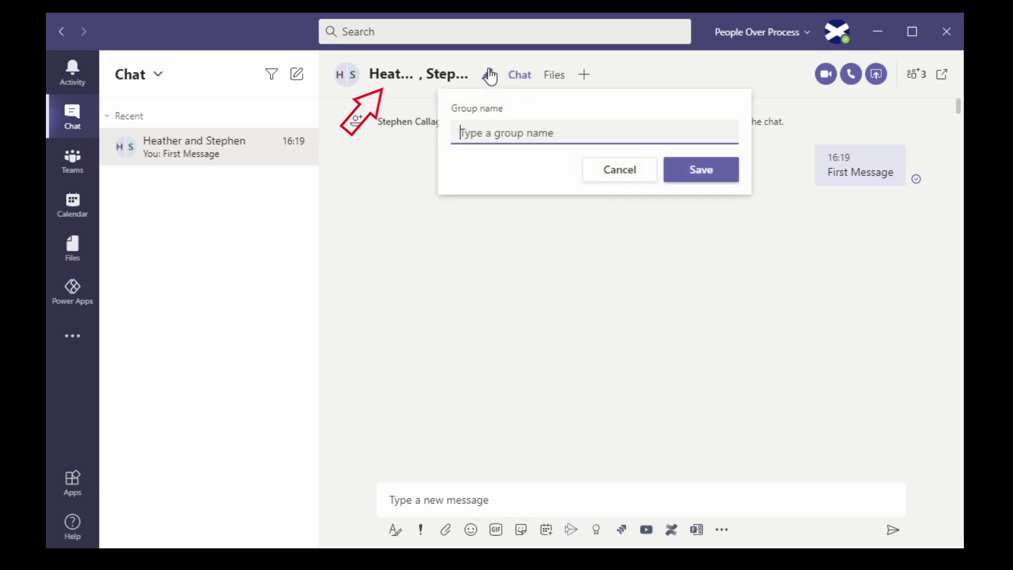
{"action": "type", "text": "Plans for the Weekend"}
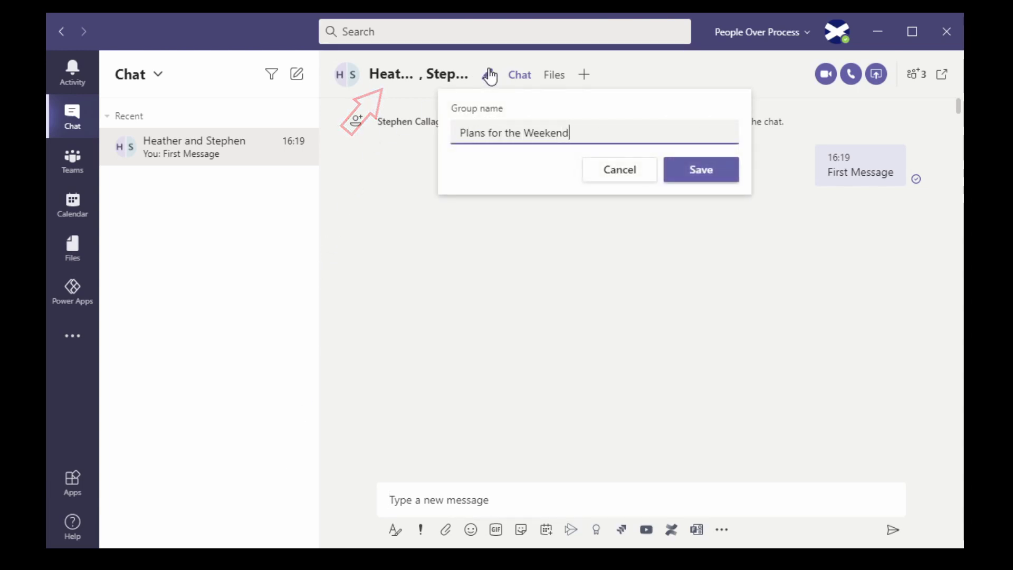
{"action": "key", "text": "Return"}
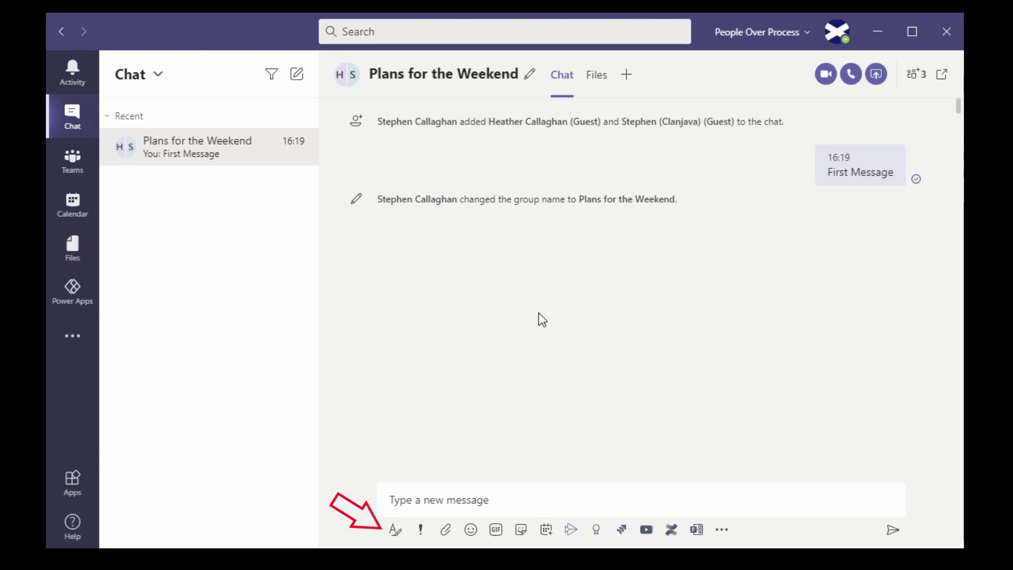
Step: Compose a formatted message with the bulleted text "Lots of Options", making the word "Options" bold and red
{"action": "left_click", "coordinate": [393, 530]}
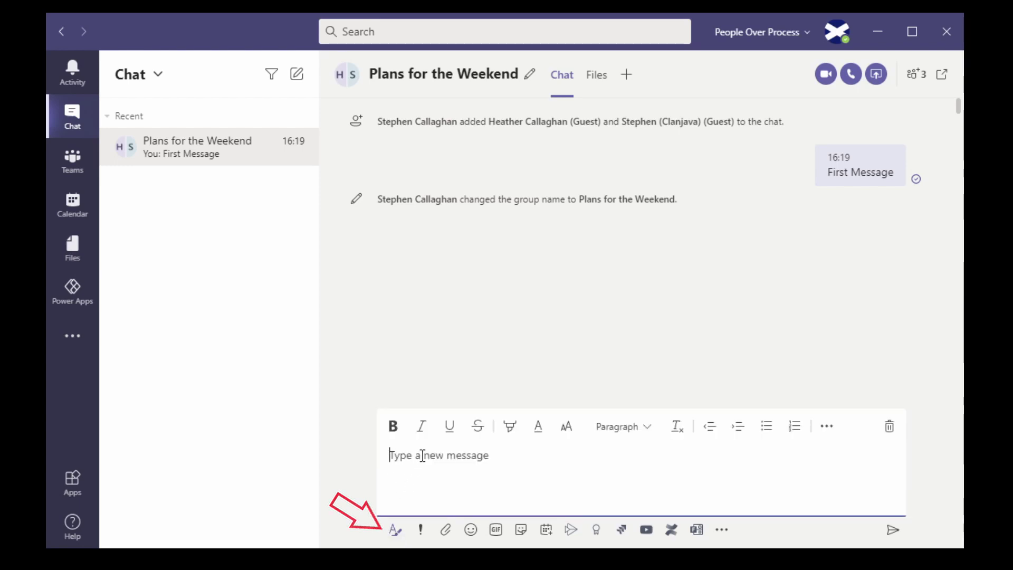
{"action": "type", "text": "Lots of Options"}
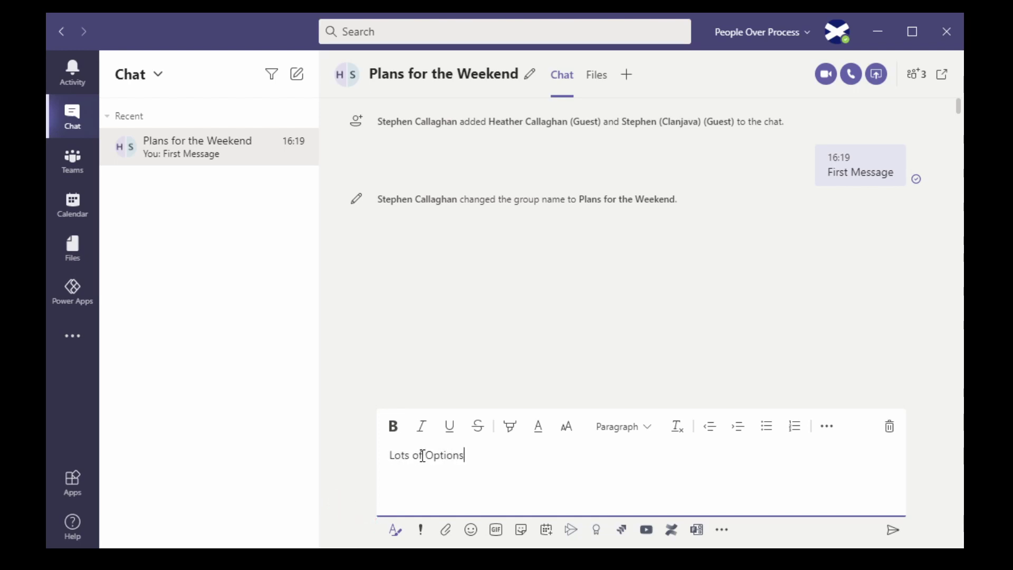
{"action": "left_click_drag", "start_coordinate": [423, 456], "coordinate": [467, 456]}
{"action": "left_click", "coordinate": [393, 426]}
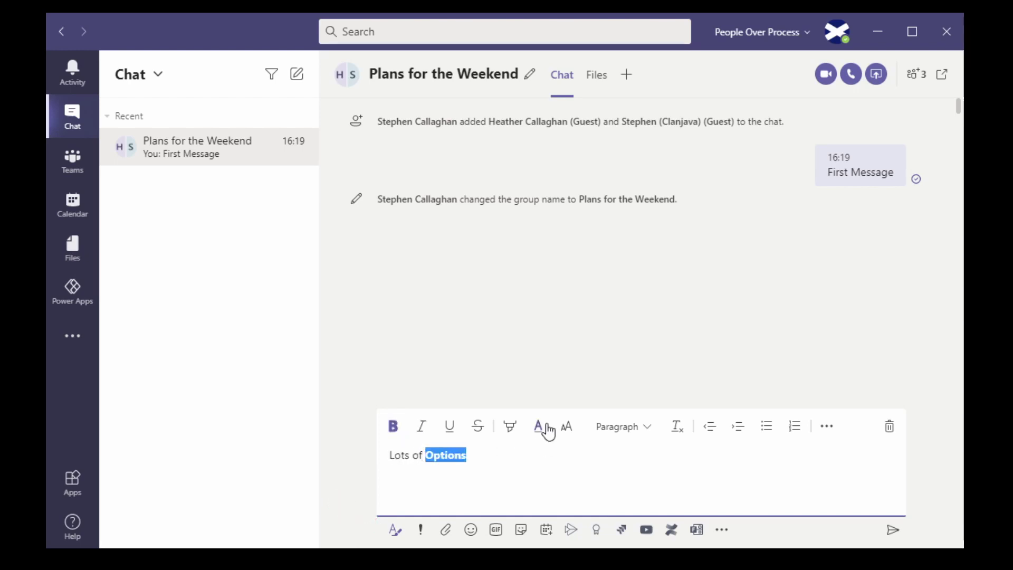
{"action": "left_click", "coordinate": [776, 428]}
{"action": "left_click", "coordinate": [807, 458]}
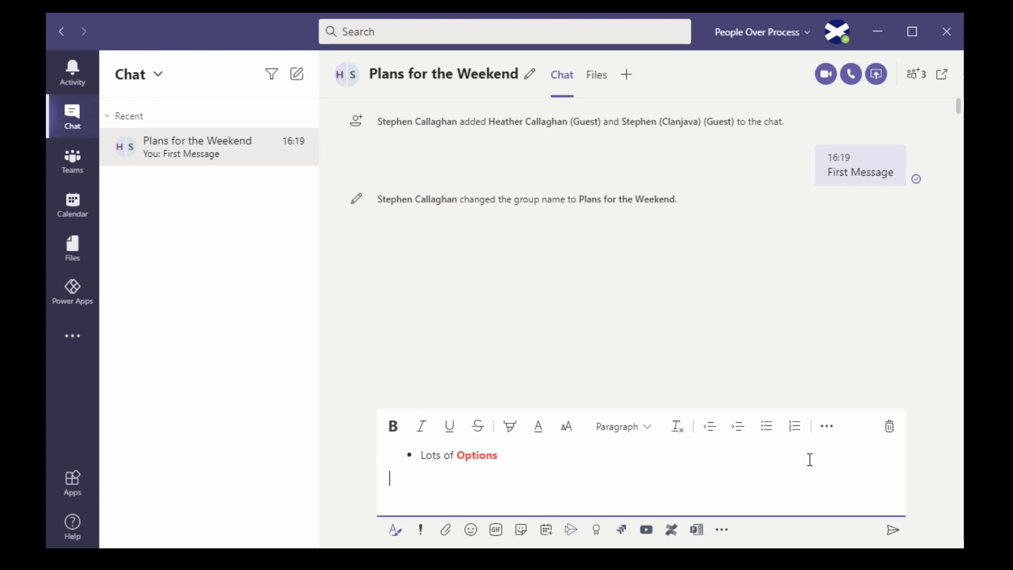
Step: Insert a 2x2 table below the bullet with the headers Test and Data and a row containing A and 12
{"action": "left_click", "coordinate": [826, 428]}
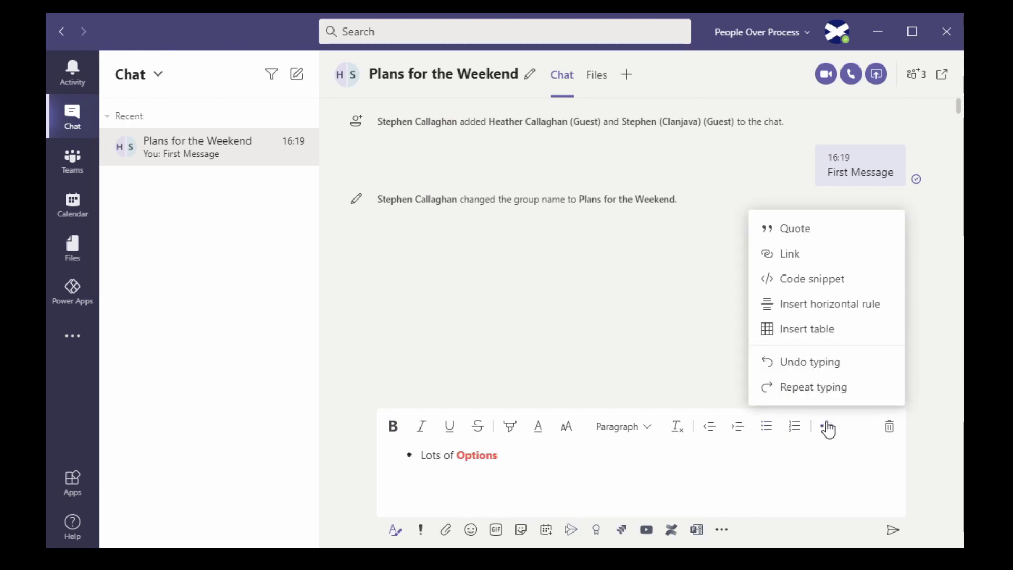
{"action": "left_click", "coordinate": [815, 329]}
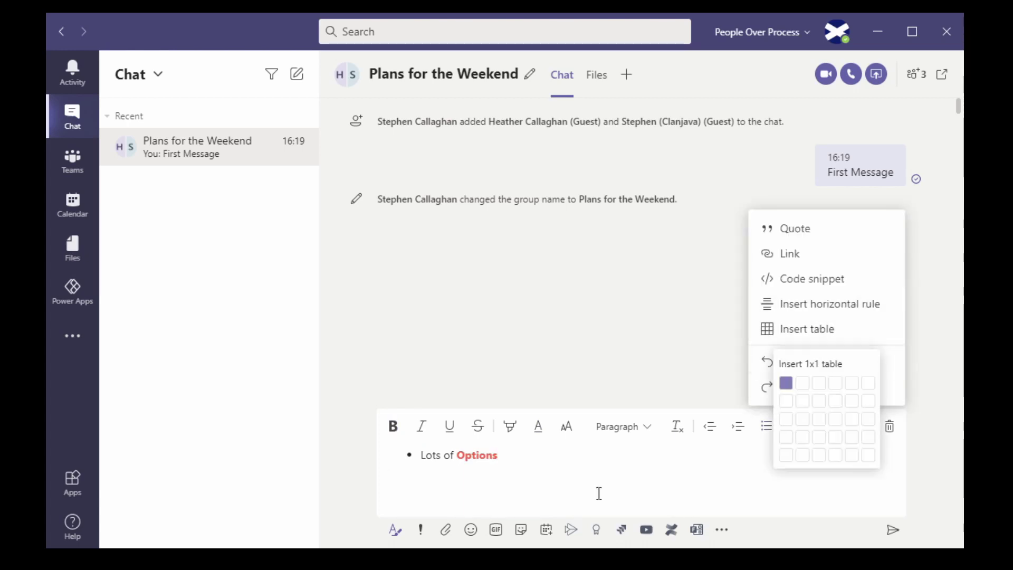
{"action": "left_click", "coordinate": [808, 411]}
{"action": "type", "text": "Test"}
{"action": "key", "text": "Tab"}
{"action": "type", "text": "Data"}
{"action": "key", "text": "Tab"}
{"action": "type", "text": "A"}
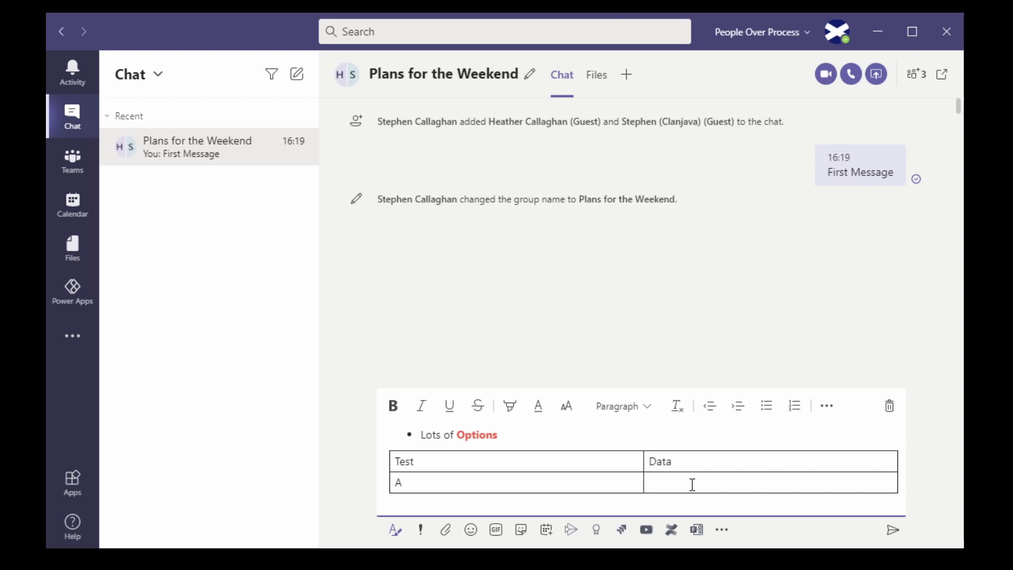
{"action": "key", "text": "Tab"}
{"action": "type", "text": "12"}
Step: Add a table row containing B and 13, and send the formatted message
{"action": "key", "text": "Tab"}
{"action": "type", "text": "B"}
{"action": "key", "text": "Tab"}
{"action": "type", "text": "13"}
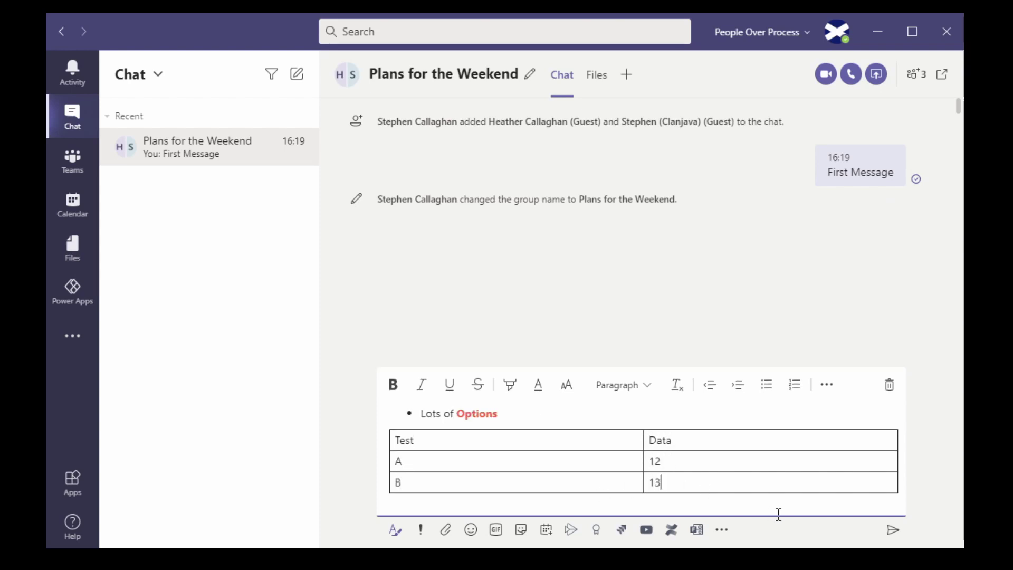
{"action": "key", "text": "ctrl+Return"}
Step: Search YouTube for "Melbourne" and send the Melbourne Vacation Travel Guide video by Expedia to the chat
{"action": "left_click", "coordinate": [647, 530]}
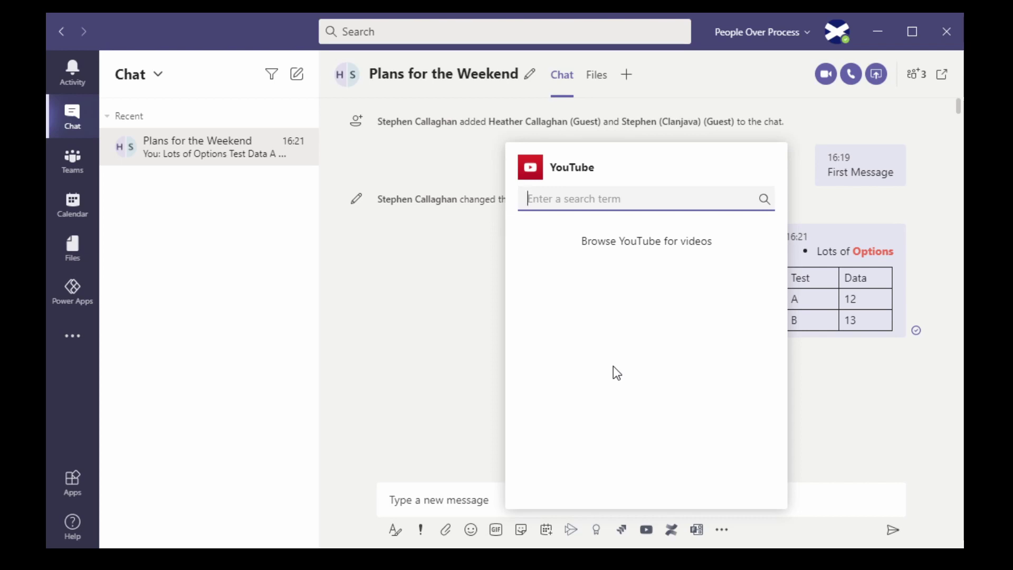
{"action": "type", "text": "Melbourne"}
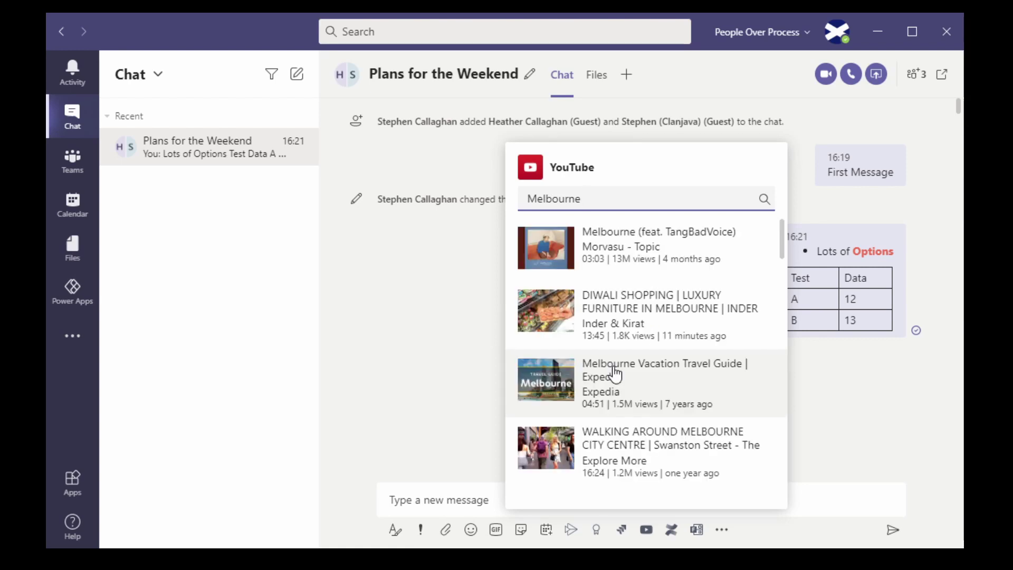
{"action": "left_click", "coordinate": [613, 365]}
{"action": "key", "text": "Return"}
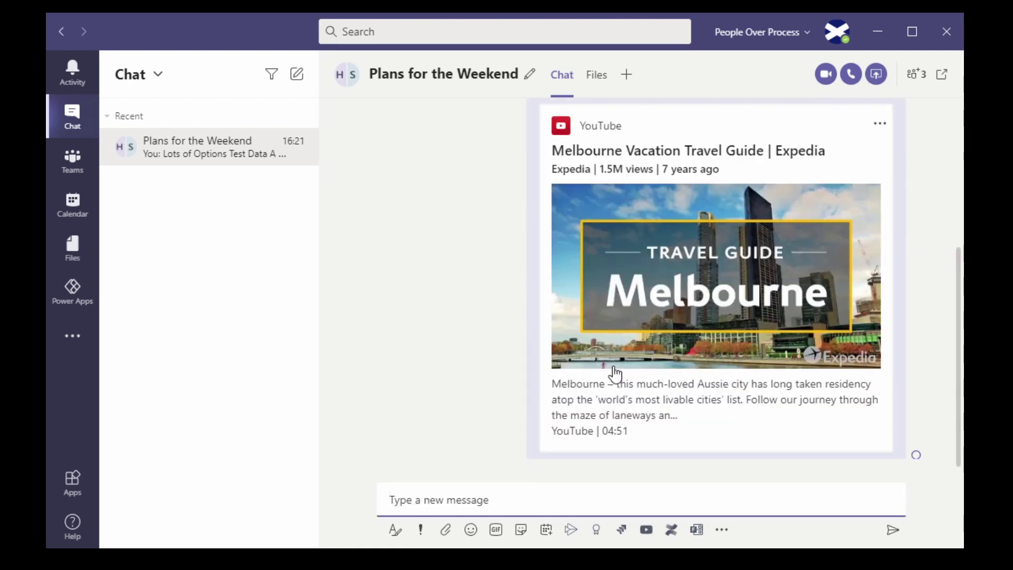
Step: Send a message combining the smiling emoji found under "happy" with the "happy" GIF of the child giving a thumbs up
{"action": "left_click", "coordinate": [471, 529]}
{"action": "type", "text": "happy"}
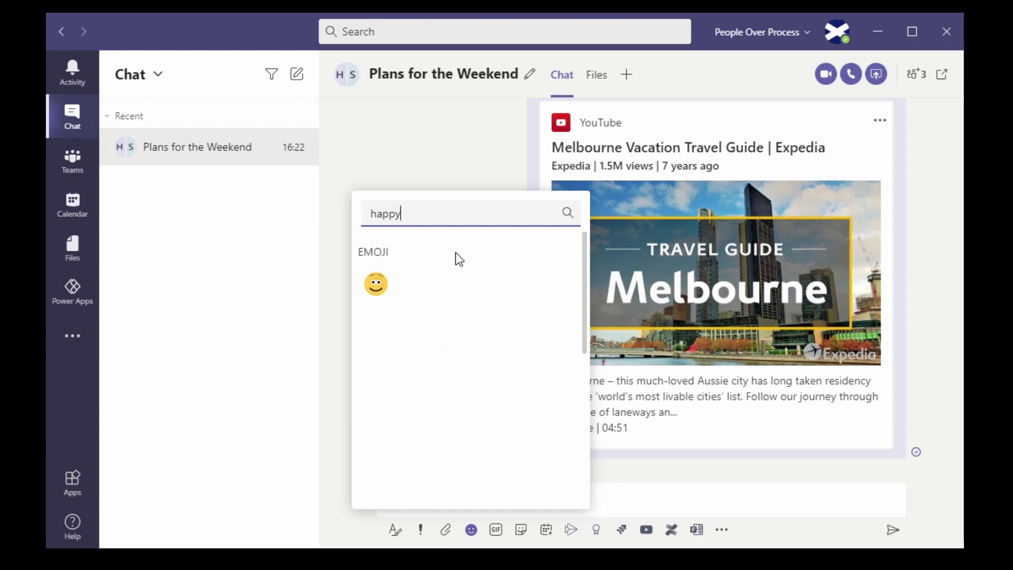
{"action": "left_click", "coordinate": [377, 285]}
{"action": "left_click", "coordinate": [495, 529]}
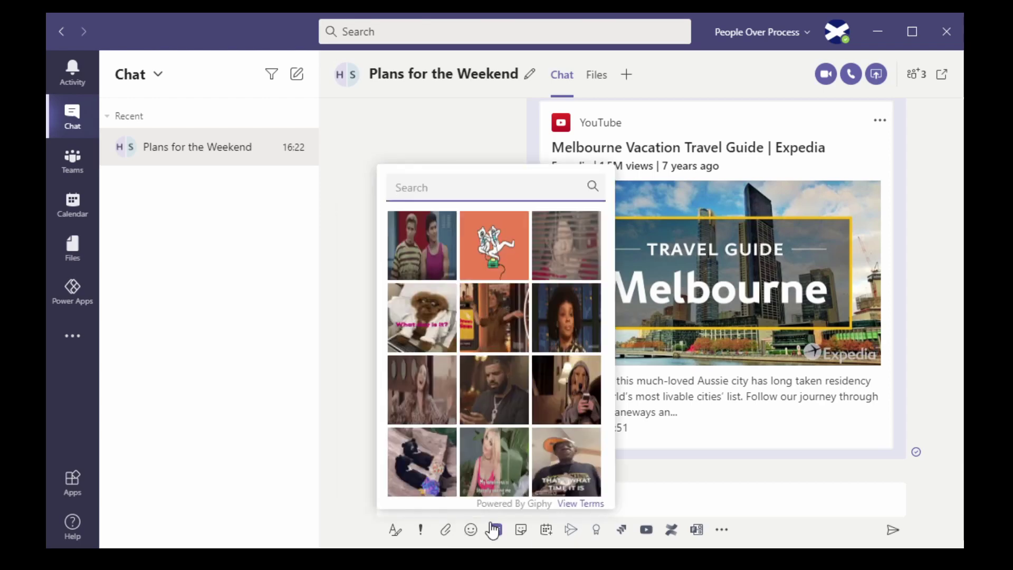
{"action": "type", "text": "happy"}
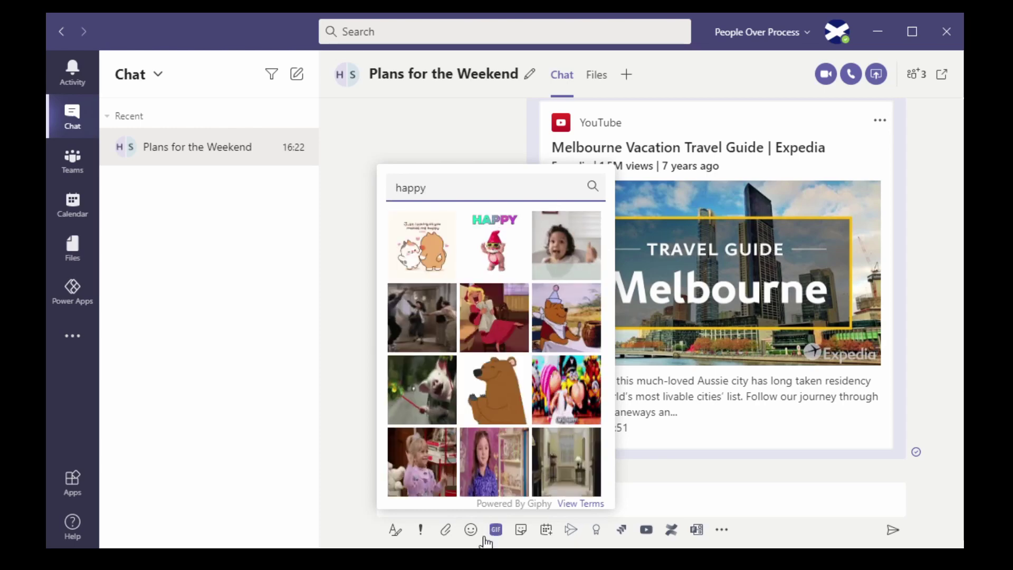
{"action": "left_click", "coordinate": [574, 260]}
{"action": "key", "text": "Return"}
Step: Find the "success" kid meme sticker, caption it "So Good" and send it to the chat
{"action": "left_click", "coordinate": [528, 534]}
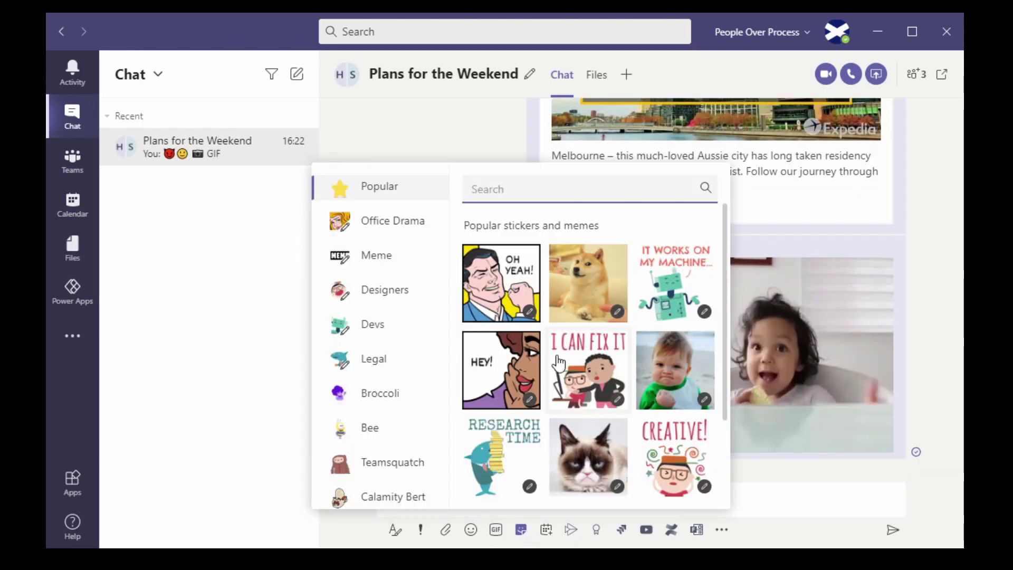
{"action": "type", "text": "success"}
{"action": "left_click", "coordinate": [501, 288]}
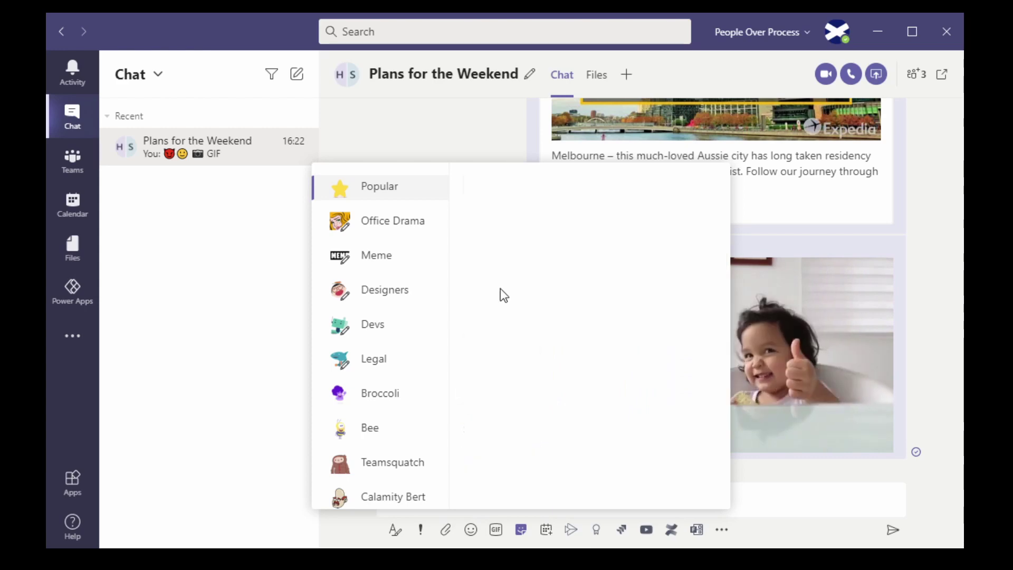
{"action": "type", "text": "So Good"}
{"action": "left_click", "coordinate": [501, 414]}
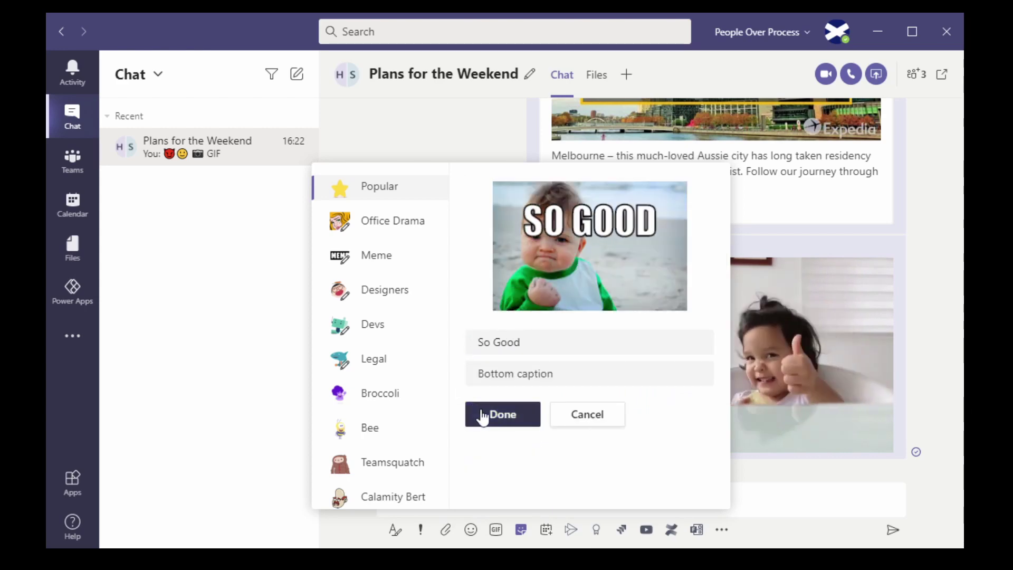
{"action": "key", "text": "Return"}
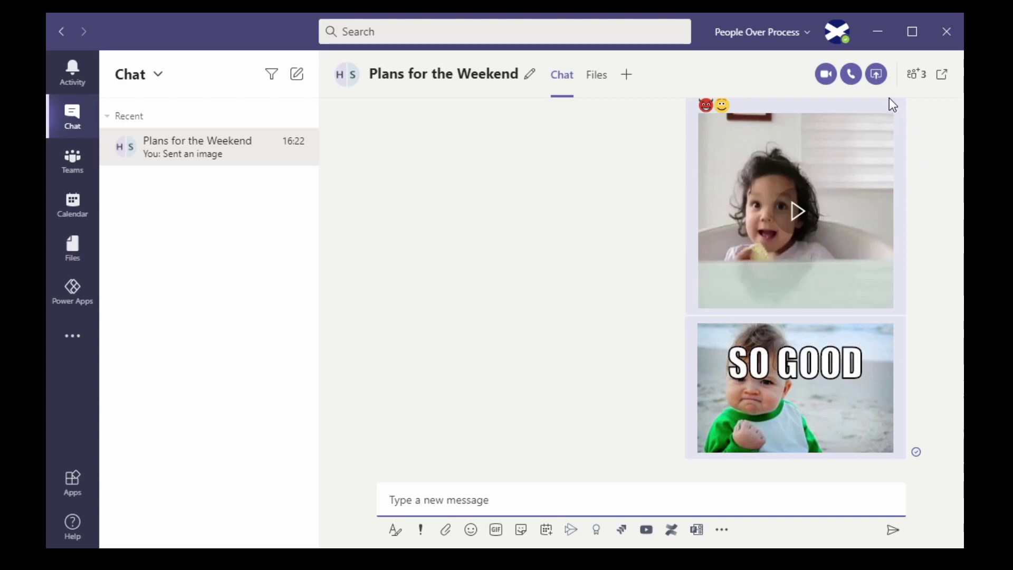
Step: Delete the sent message containing the emojis and the GIF
{"action": "scroll", "coordinate": [581, 232], "scroll_direction": "up", "scroll_amount": 3}
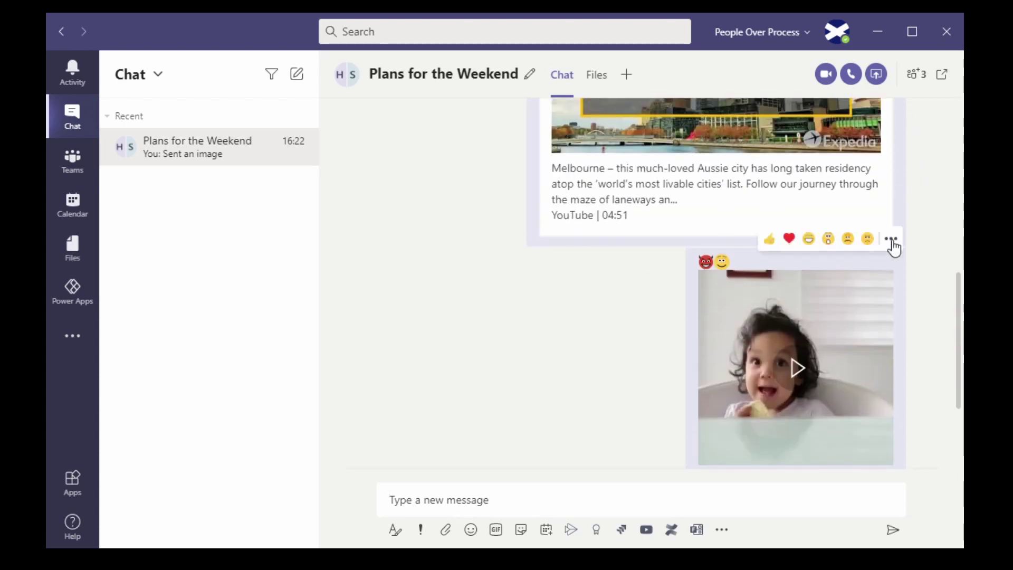
{"action": "left_click", "coordinate": [891, 238]}
{"action": "left_click", "coordinate": [855, 310]}
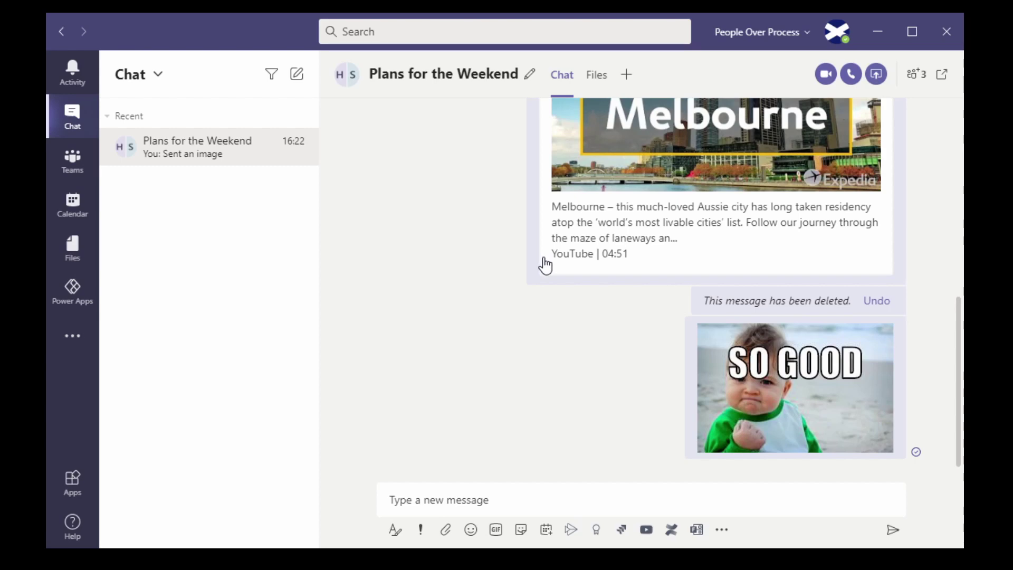
{"action": "left_click", "coordinate": [436, 500]}
{"action": "type", "text": "So say hello"}
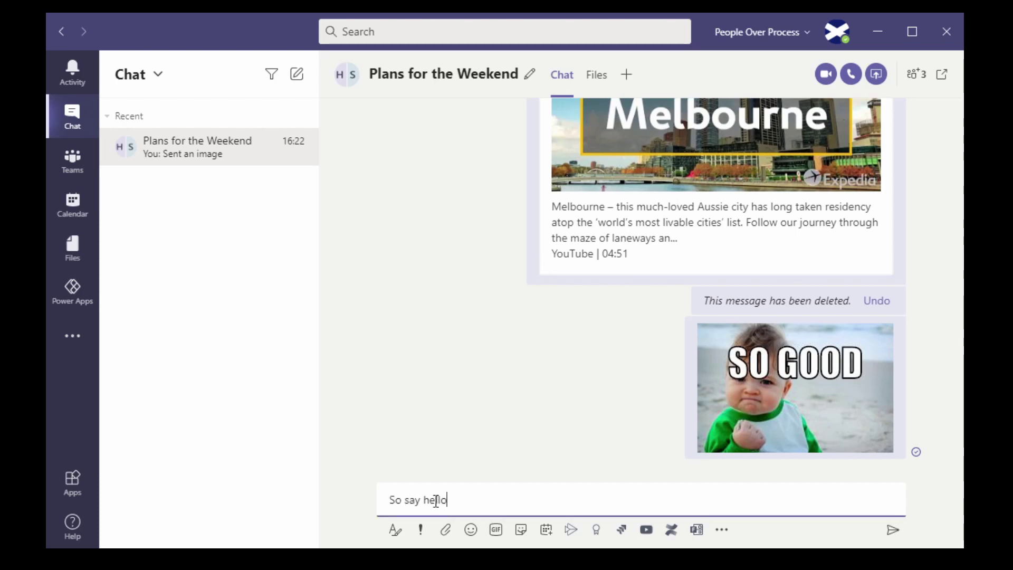
{"action": "type", "text": " @hea"}
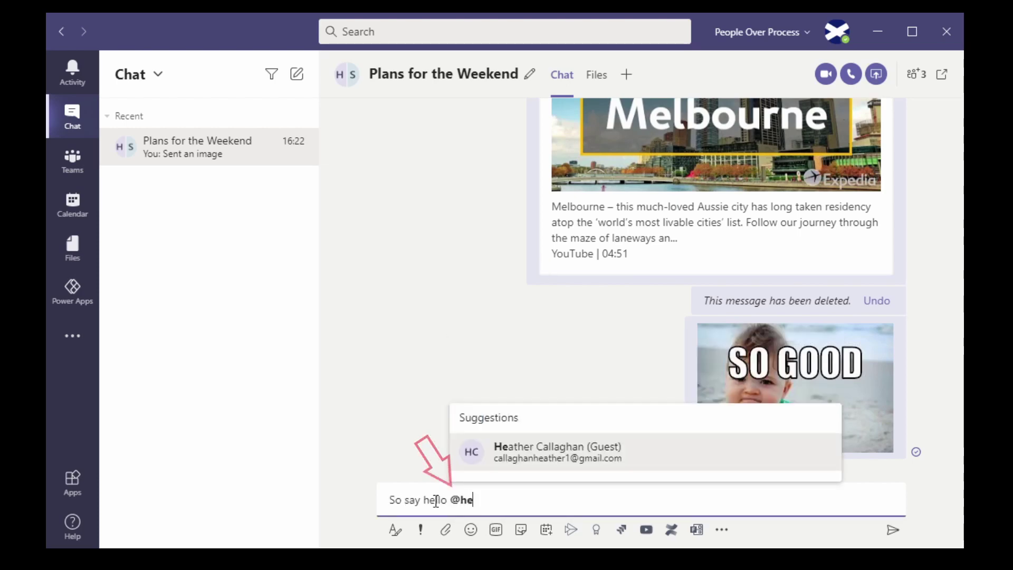
{"action": "key", "text": "Return"}
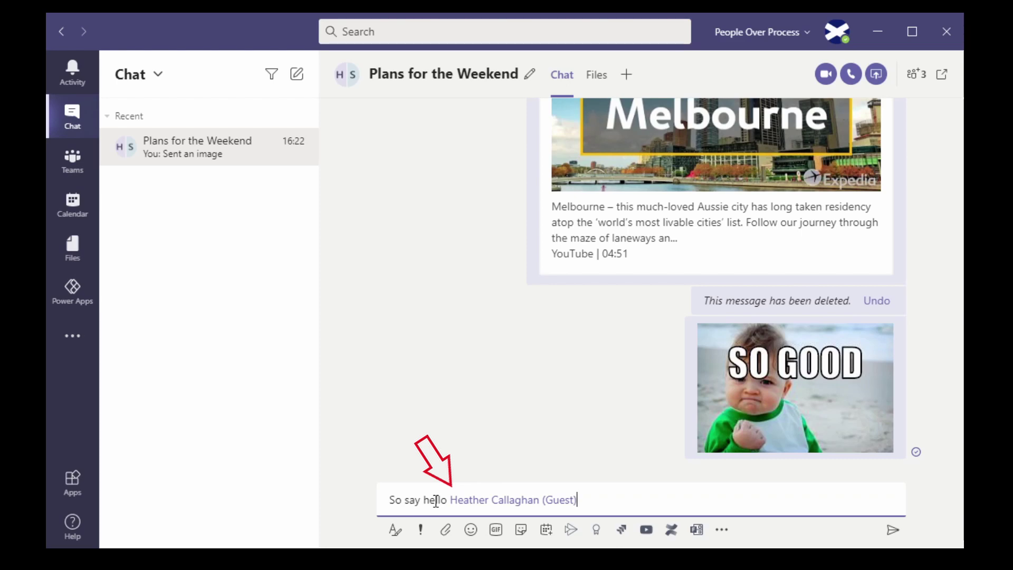
{"action": "key", "text": "BackSpace"}
{"action": "key", "text": "BackSpace"}
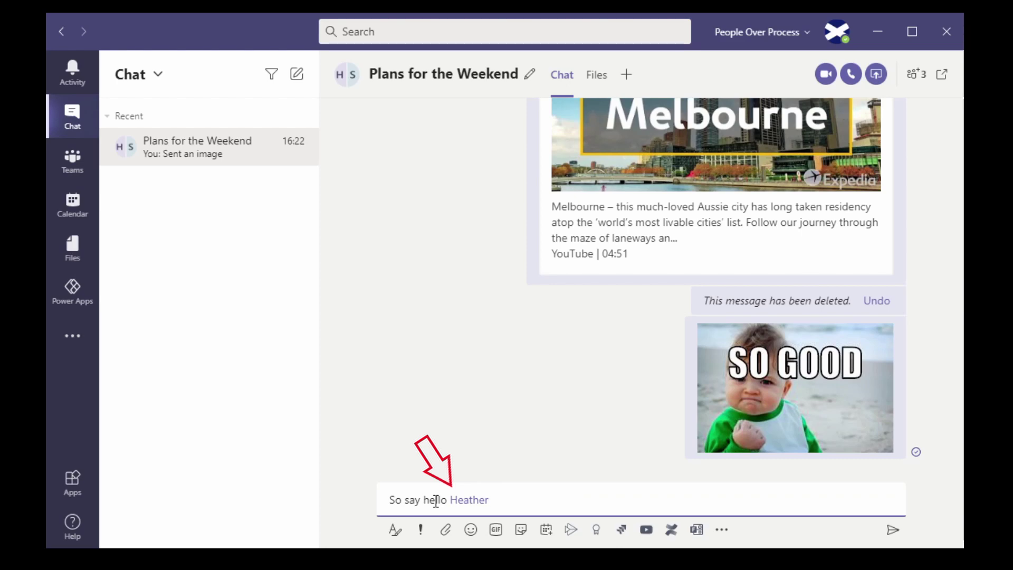
{"action": "key", "text": "Return"}
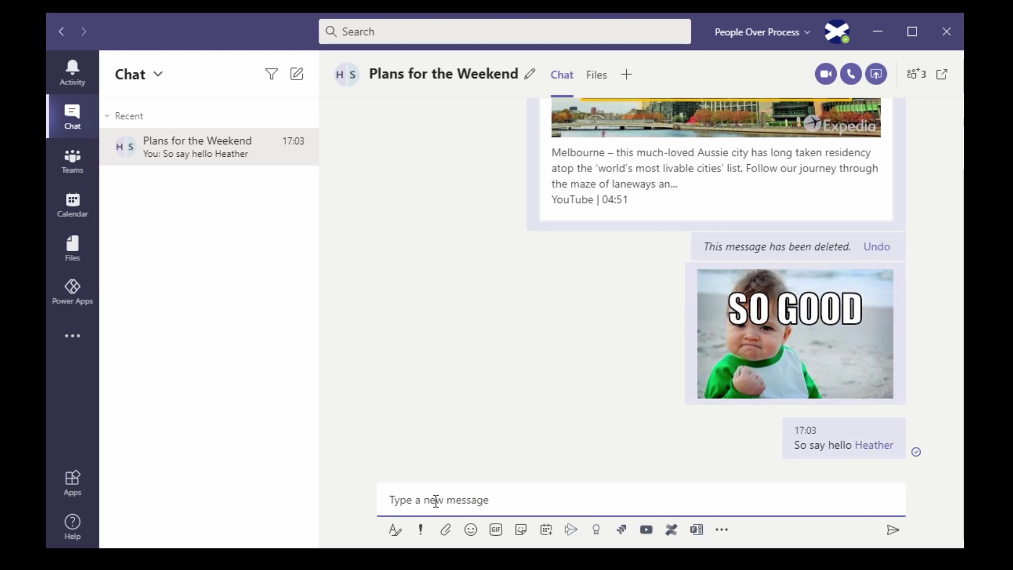
Step: Send the message "you have tyuped a message" to the group chat
{"action": "type", "text": "you have tyuped"}
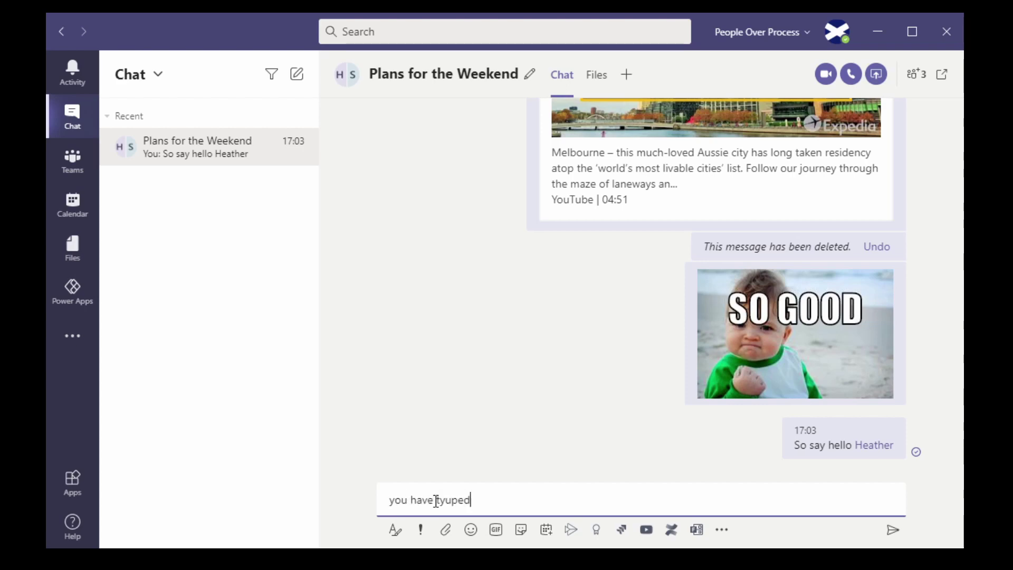
{"action": "type", "text": " a message"}
{"action": "key", "text": "Return"}
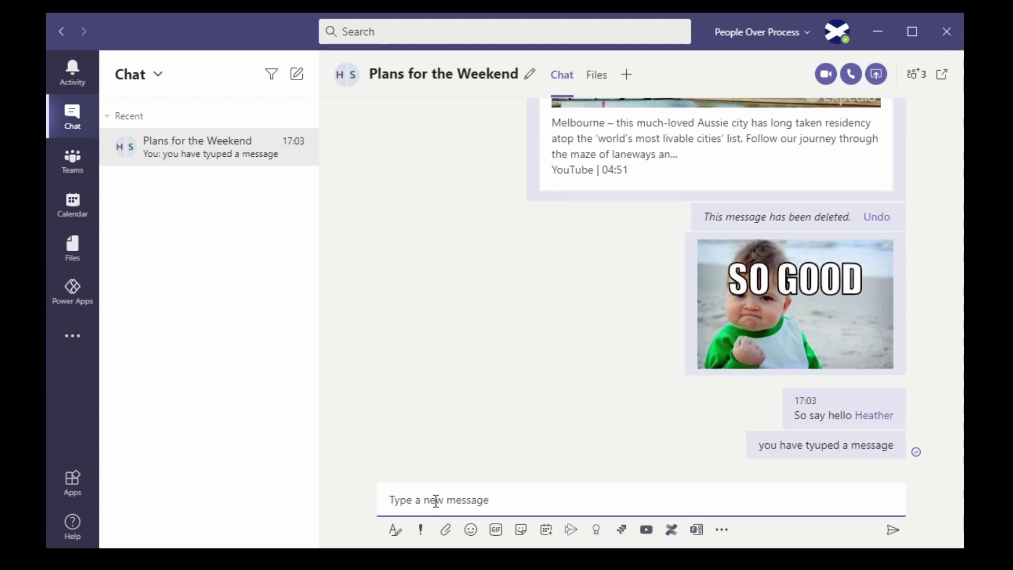
Step: Edit the last sent message to correct its misspelled word so it reads "you have typed a message"
{"action": "key", "text": "Up"}
{"action": "left_click", "coordinate": [533, 427]}
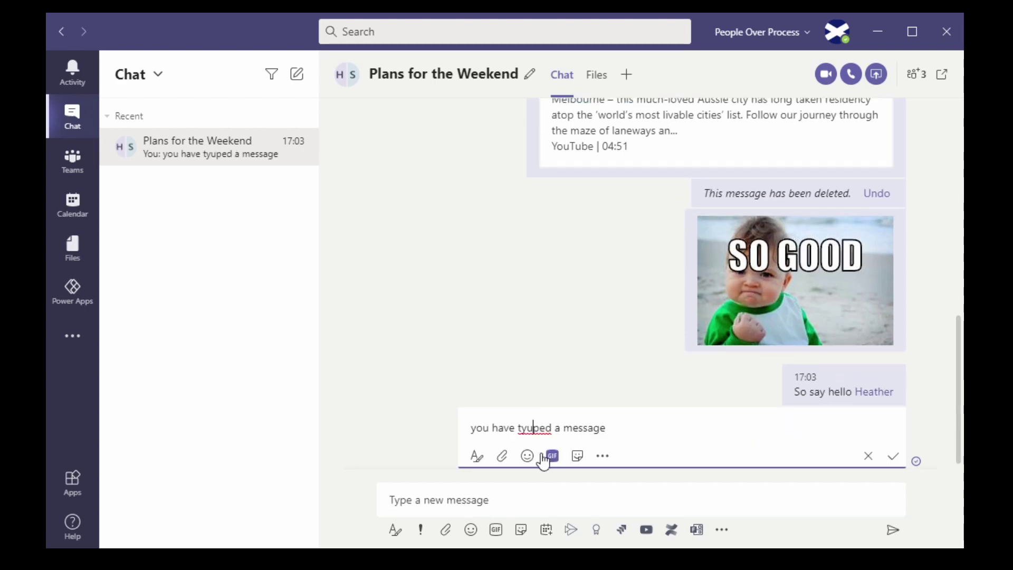
{"action": "key", "text": "BackSpace"}
{"action": "left_click", "coordinate": [892, 454]}
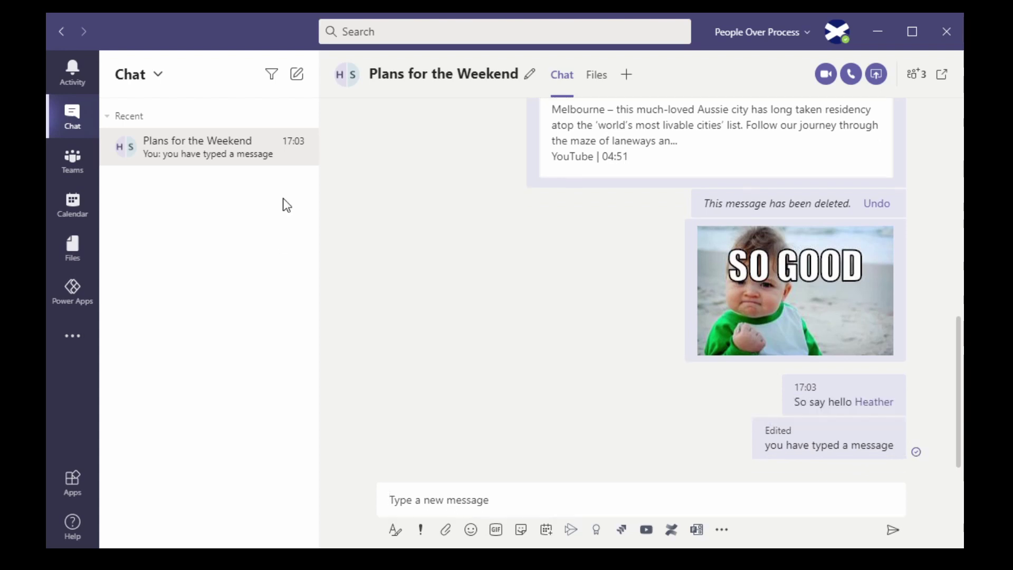
Step: Mark the Plans for the Weekend chat as unread
{"action": "left_click", "coordinate": [299, 149]}
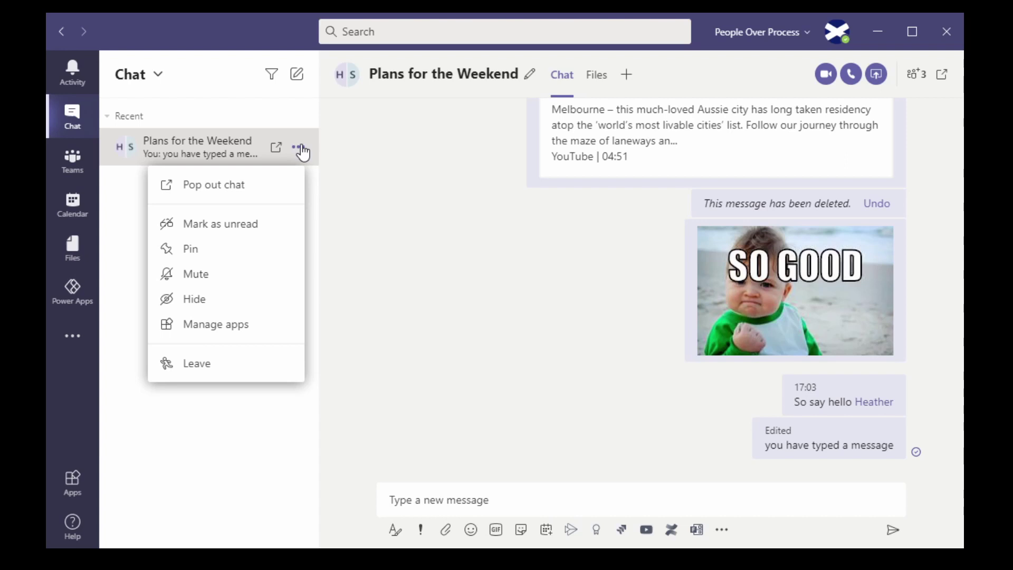
{"action": "left_click", "coordinate": [246, 223]}
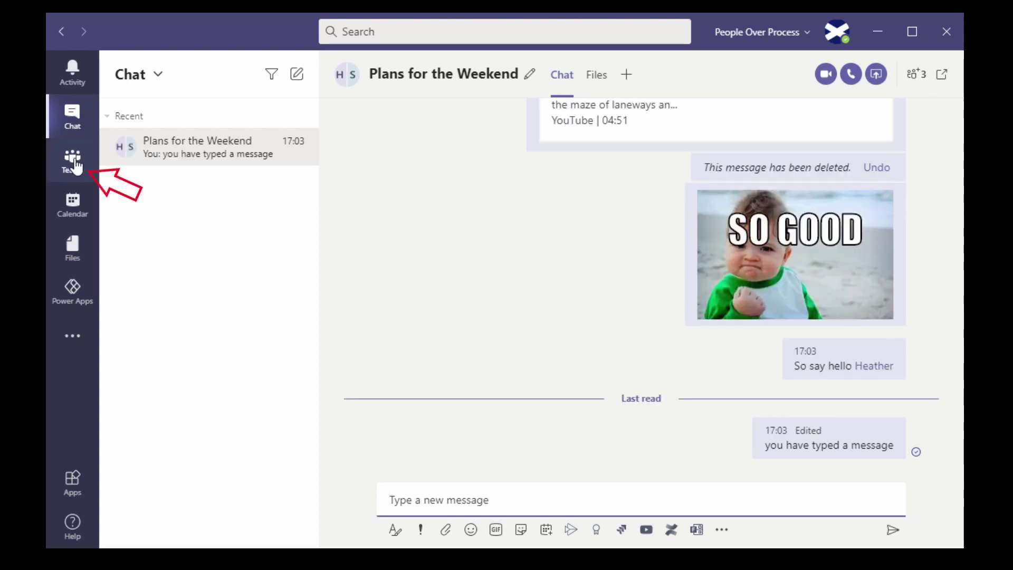
{"action": "left_click", "coordinate": [75, 163]}
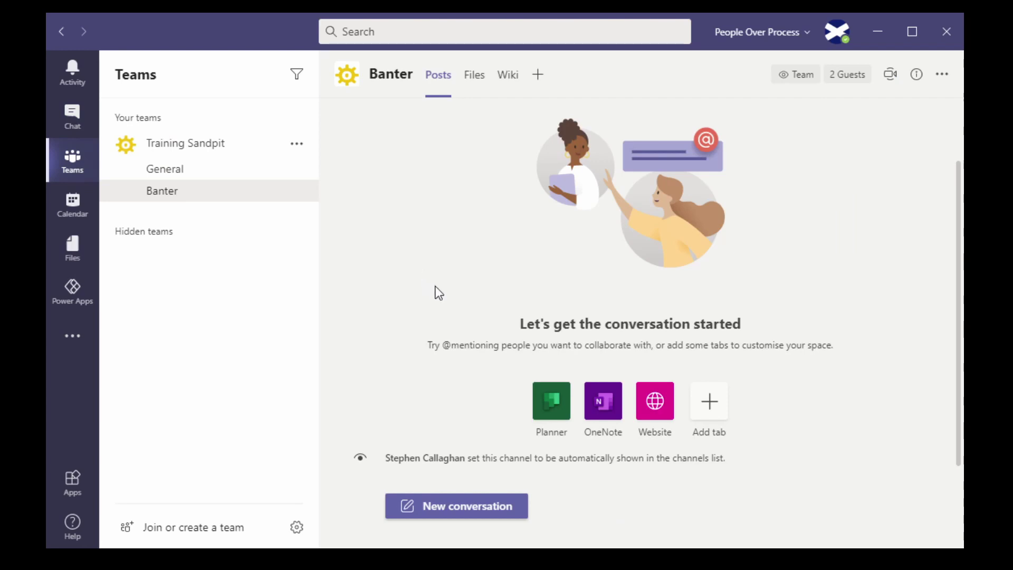
{"action": "left_click", "coordinate": [468, 508]}
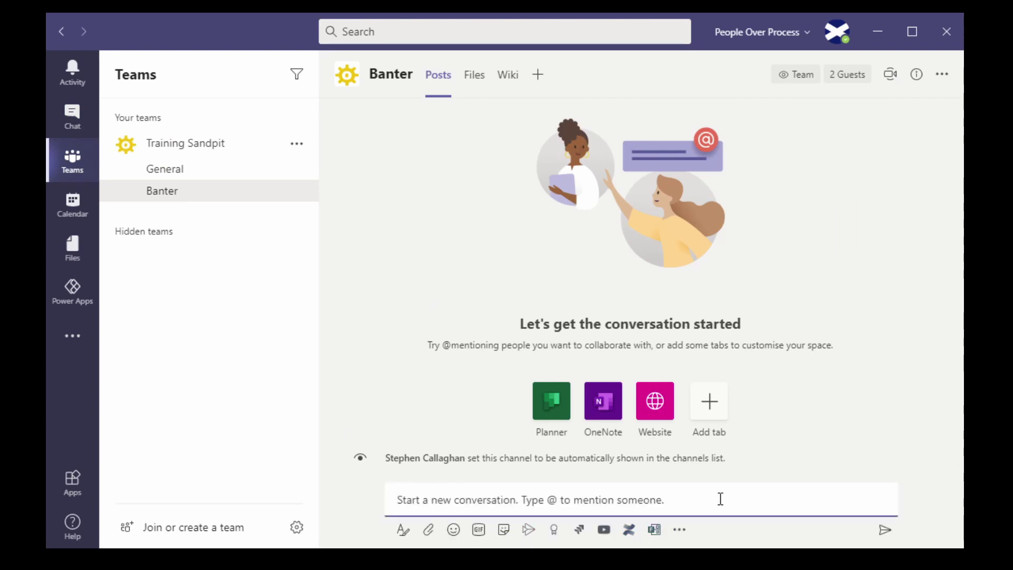
{"action": "type", "text": "@Hea"}
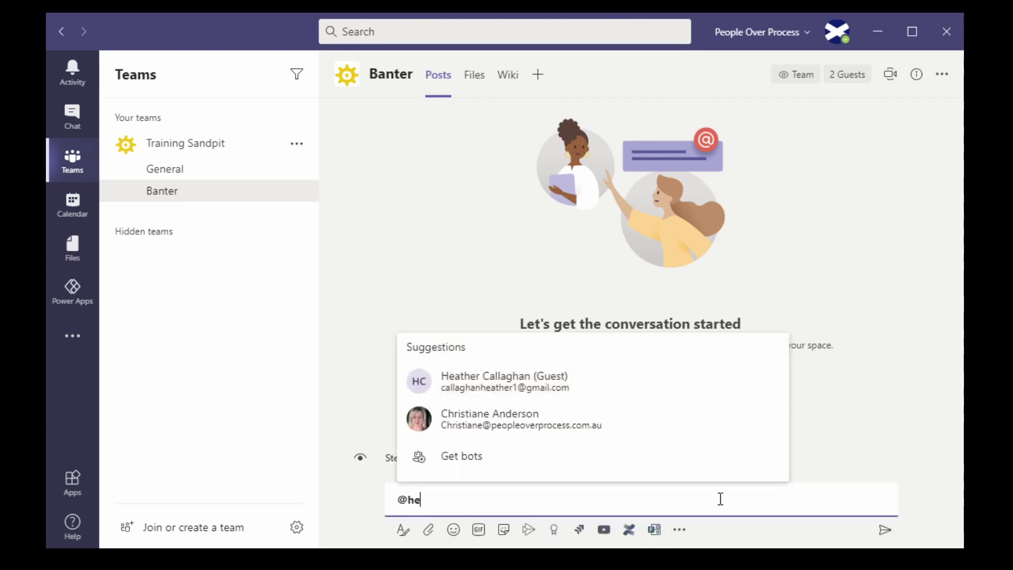
{"action": "key", "text": "Return"}
{"action": "key", "text": "BackSpace"}
{"action": "key", "text": "BackSpace"}
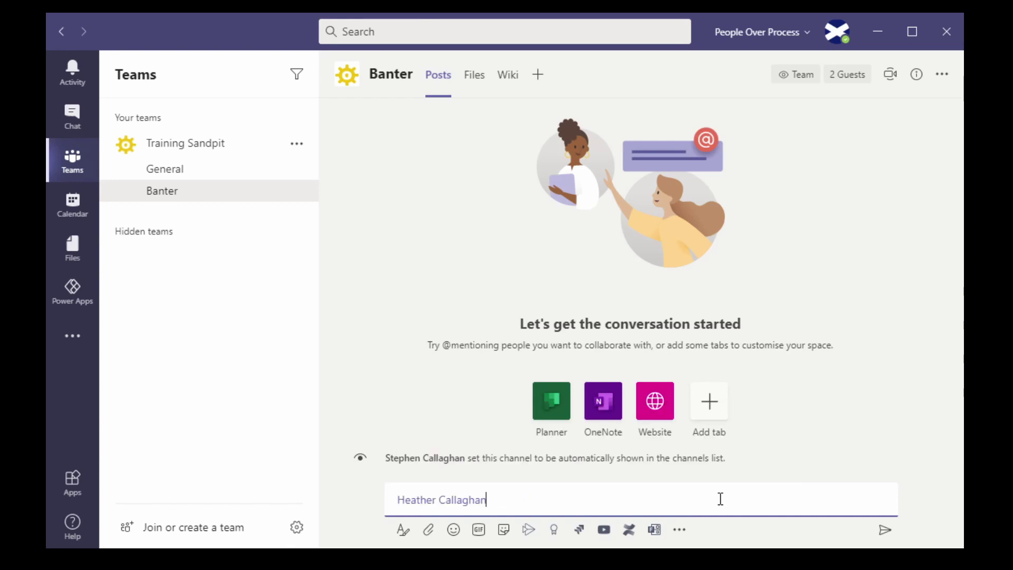
{"action": "type", "text": "hello"}
{"action": "key", "text": "Return"}
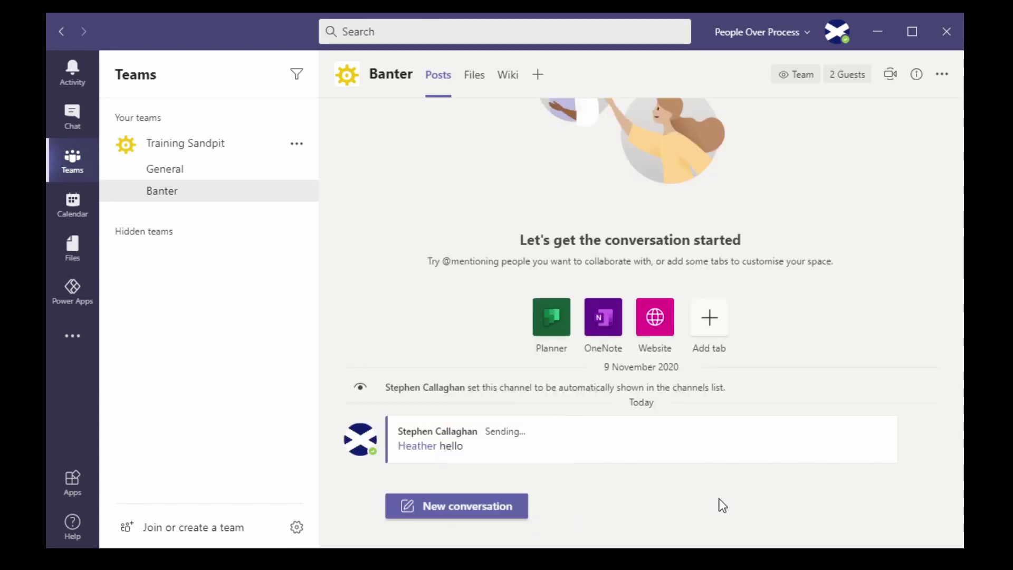
{"action": "left_click", "coordinate": [419, 505]}
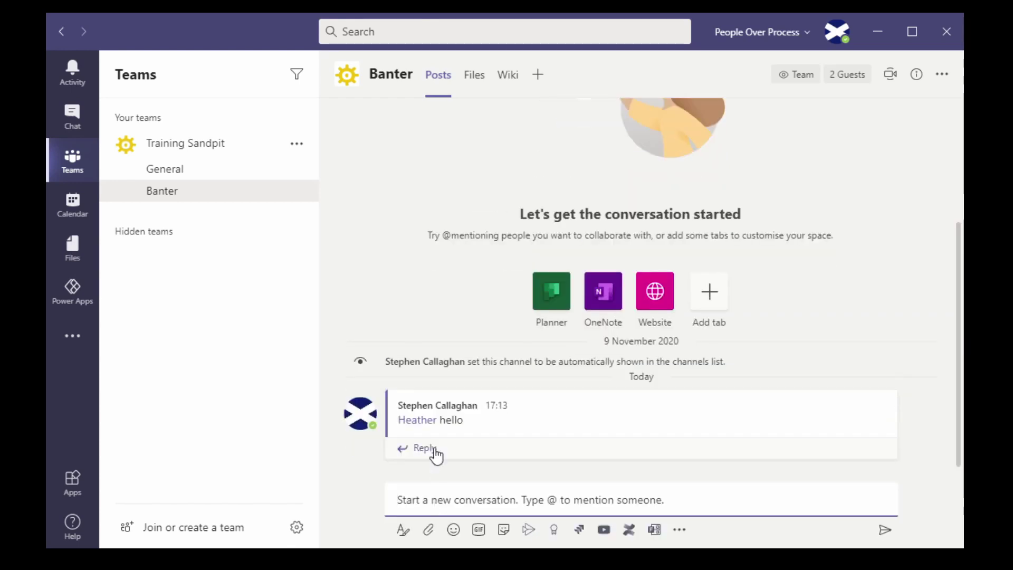
{"action": "left_click", "coordinate": [403, 531]}
{"action": "left_click", "coordinate": [422, 427]}
{"action": "type", "text": "Important Docu"}
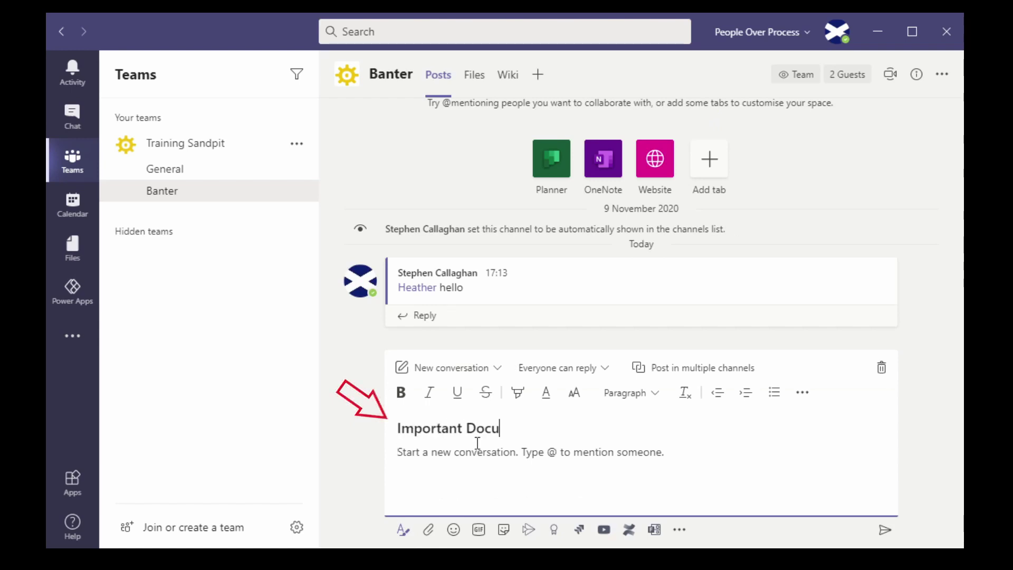
{"action": "type", "text": "mentati@hea"}
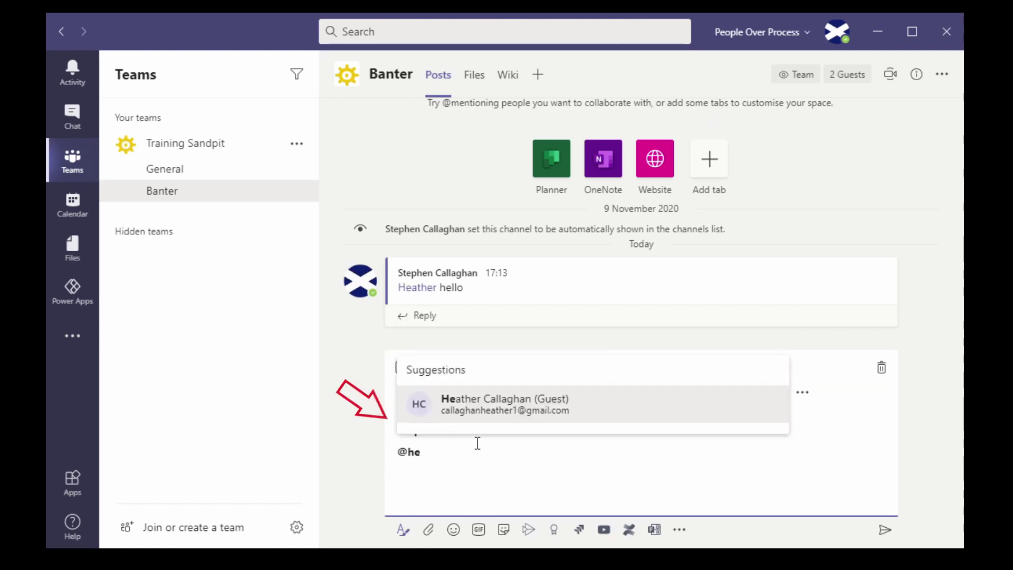
{"action": "key", "text": "Return"}
{"action": "type", "text": "I think we need to work on this together"}
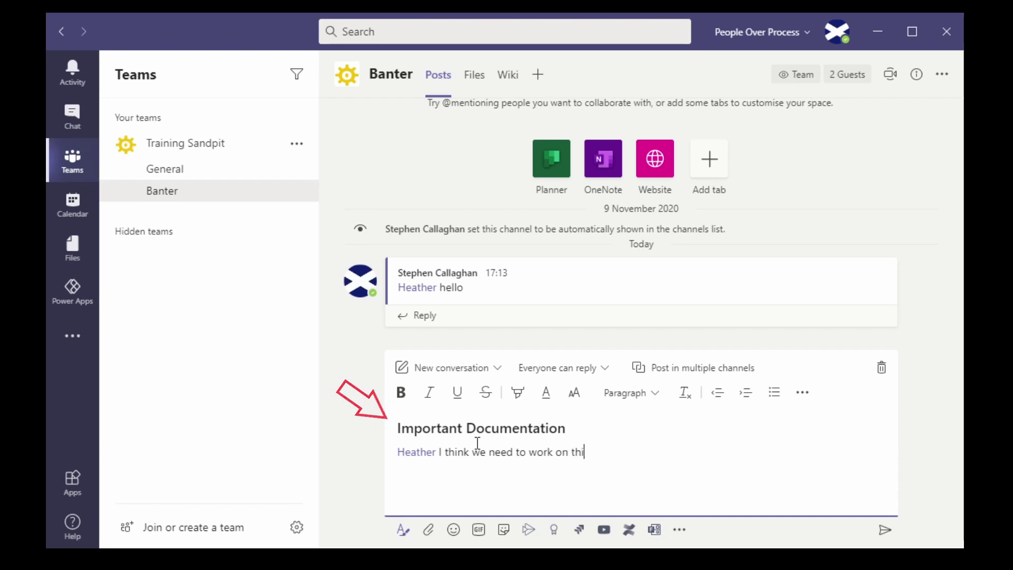
{"action": "left_click", "coordinate": [606, 369]}
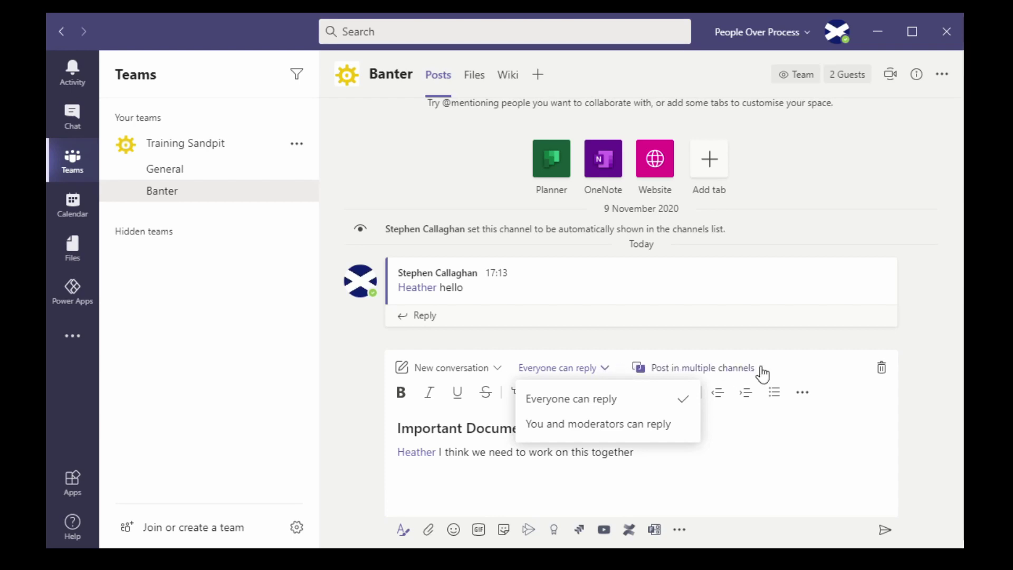
{"action": "key", "text": "ctrl+Return"}
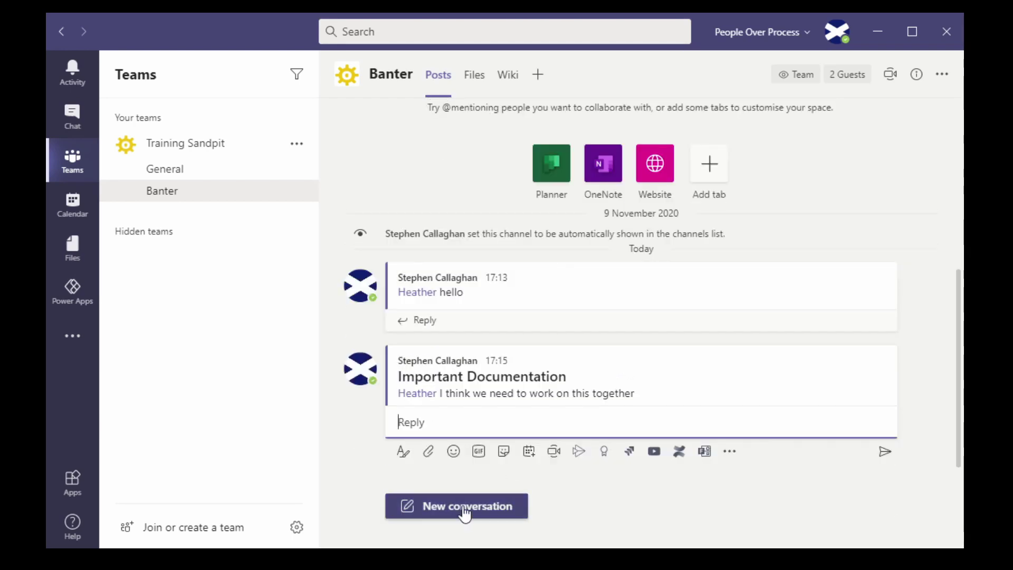
Step: Start a new post in the Banter channel as an announcement with the headline "Big New Announcement!"
{"action": "left_click", "coordinate": [465, 509]}
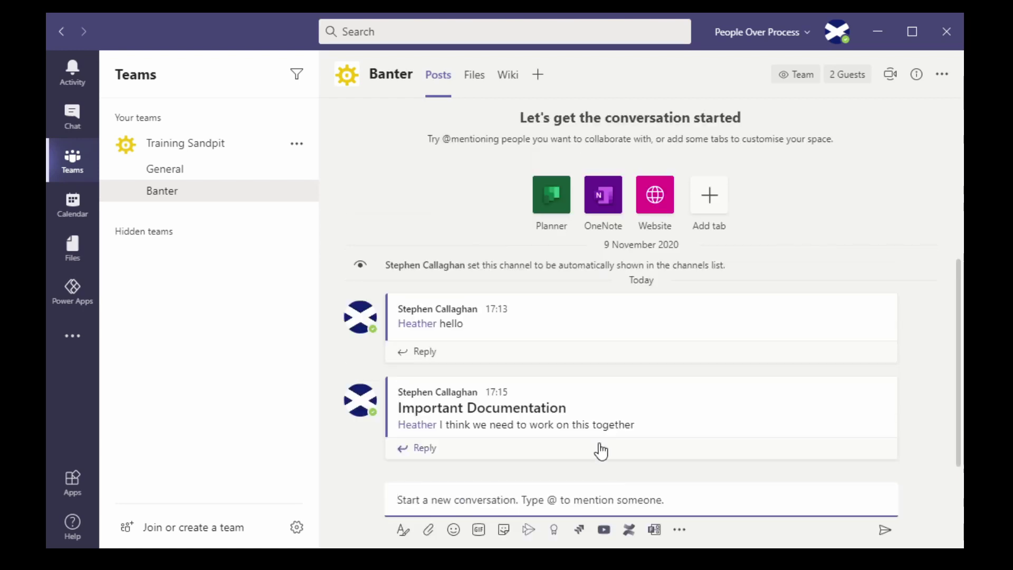
{"action": "left_click", "coordinate": [403, 529]}
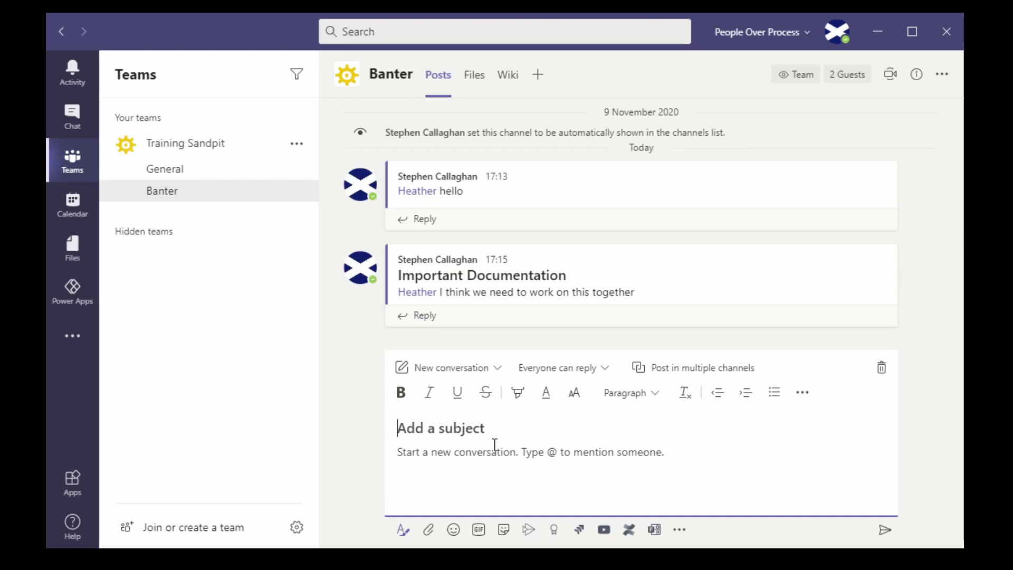
{"action": "left_click", "coordinate": [496, 367]}
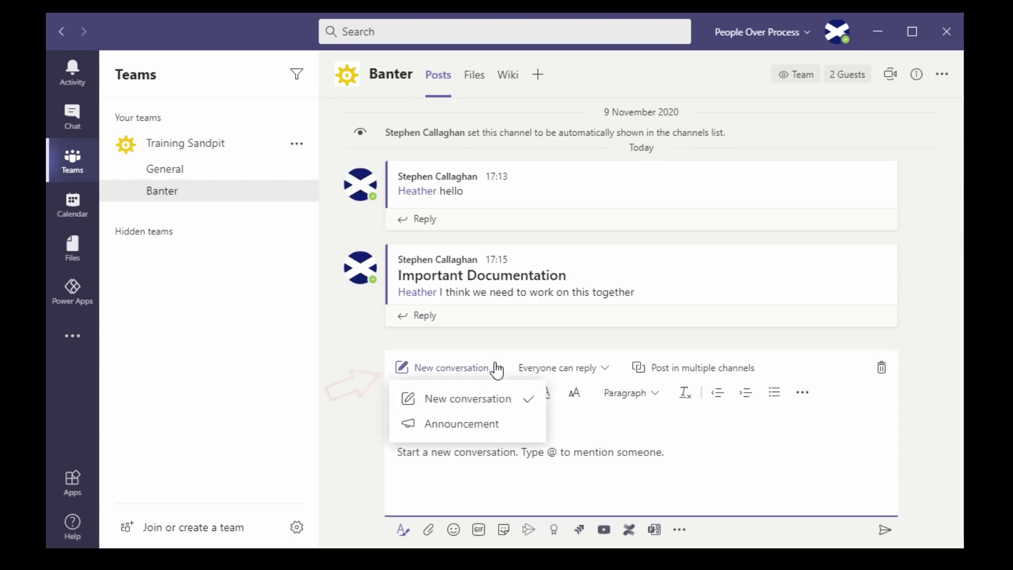
{"action": "left_click", "coordinate": [462, 425]}
{"action": "type", "text": "Big New Announcement!"}
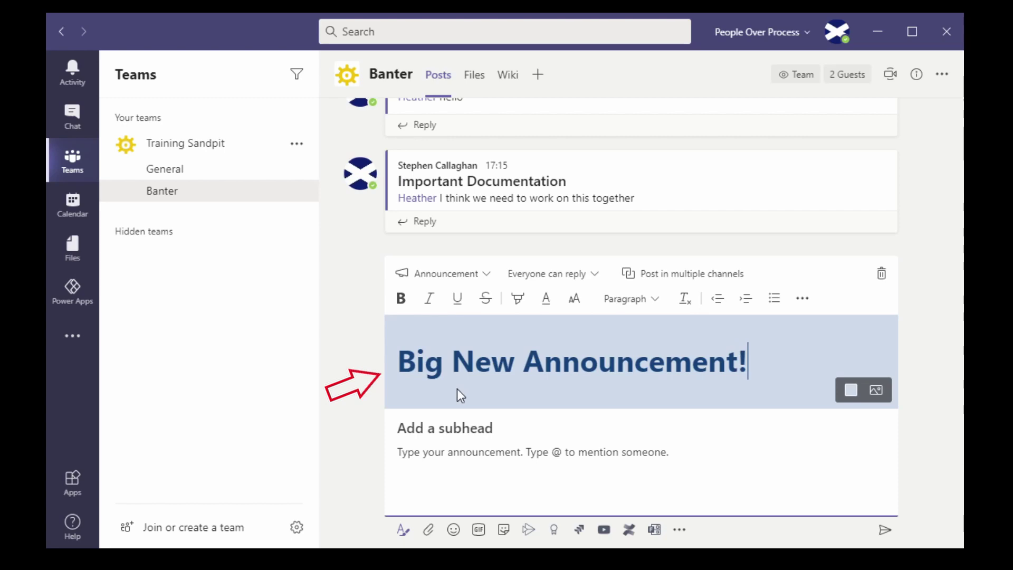
Step: Set the announcement's headline background to red and view the background image upload option without adding an image
{"action": "left_click", "coordinate": [850, 390]}
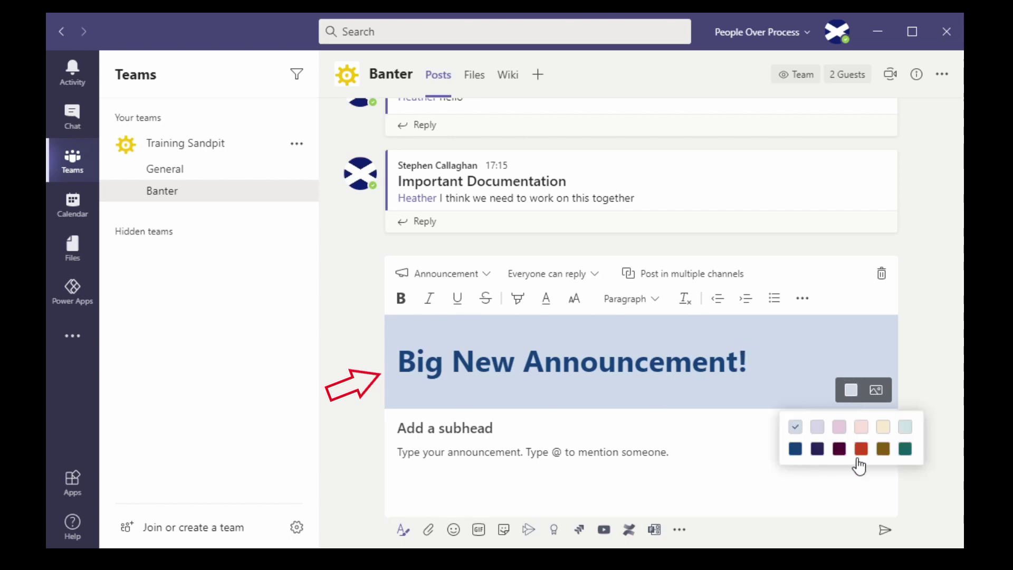
{"action": "left_click", "coordinate": [859, 446]}
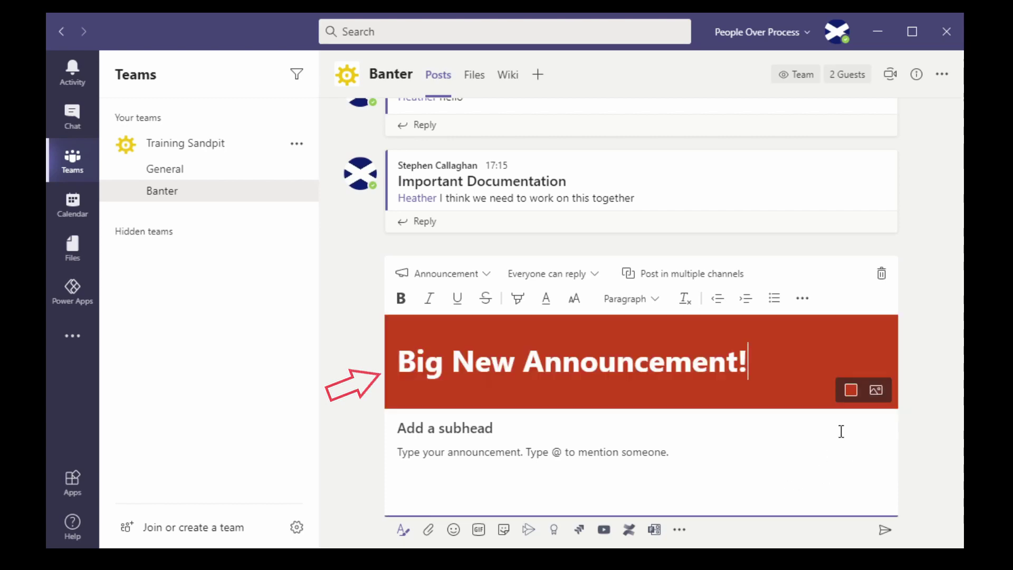
{"action": "left_click", "coordinate": [876, 390]}
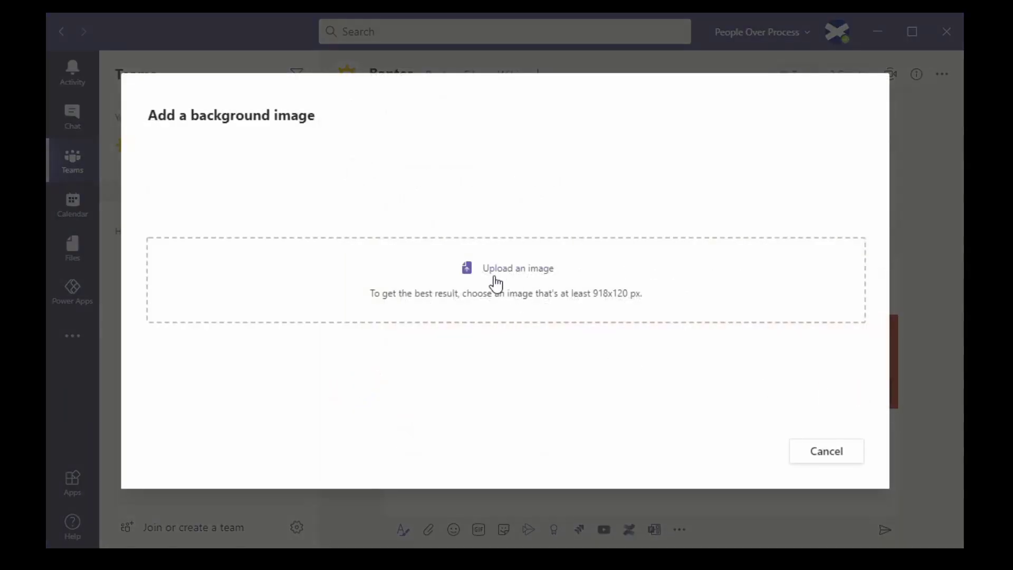
{"action": "left_click", "coordinate": [831, 455]}
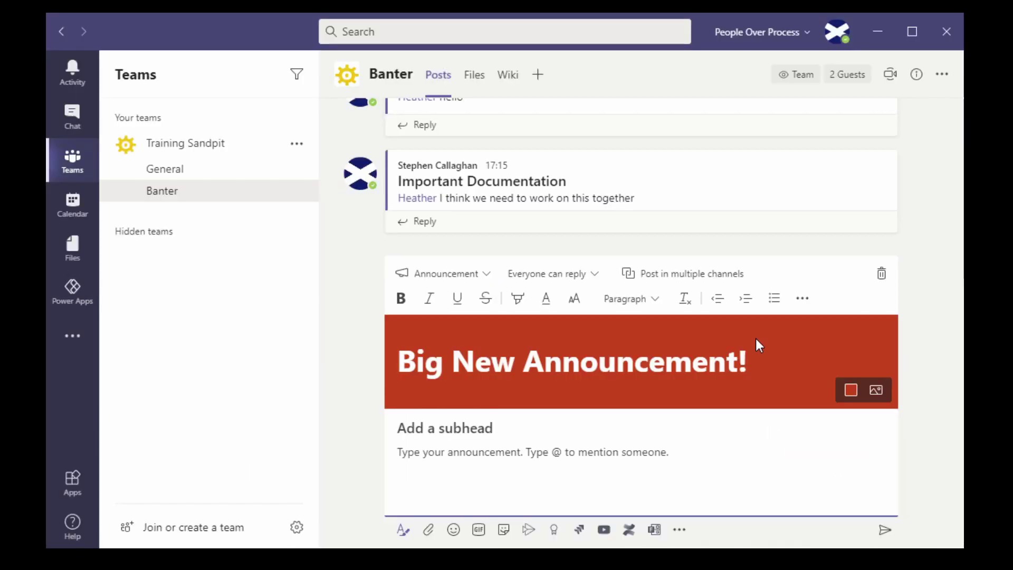
{"action": "type", "text": "Important Docs Due"}
{"action": "left_click", "coordinate": [453, 450]}
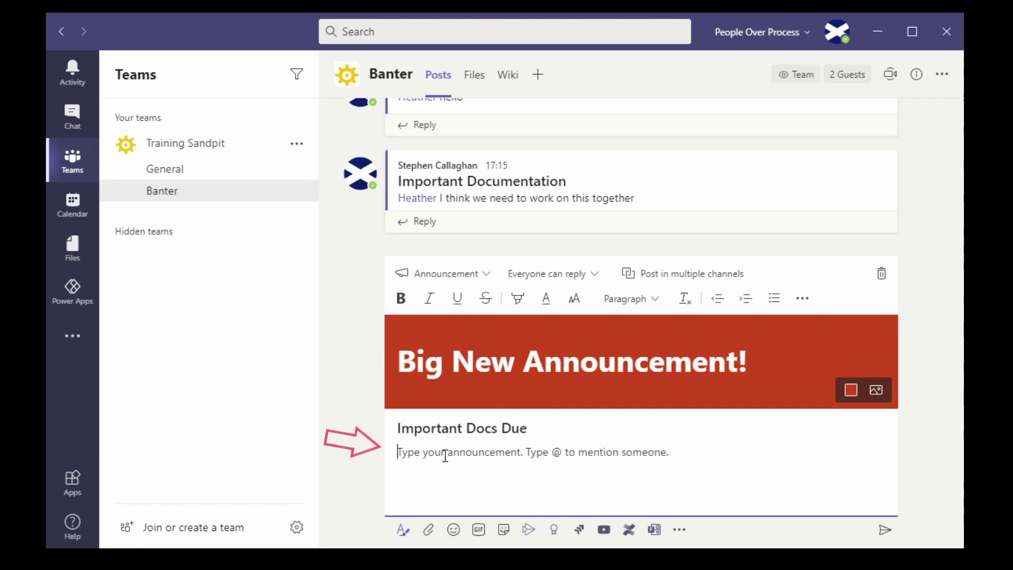
{"action": "type", "text": "@chann"}
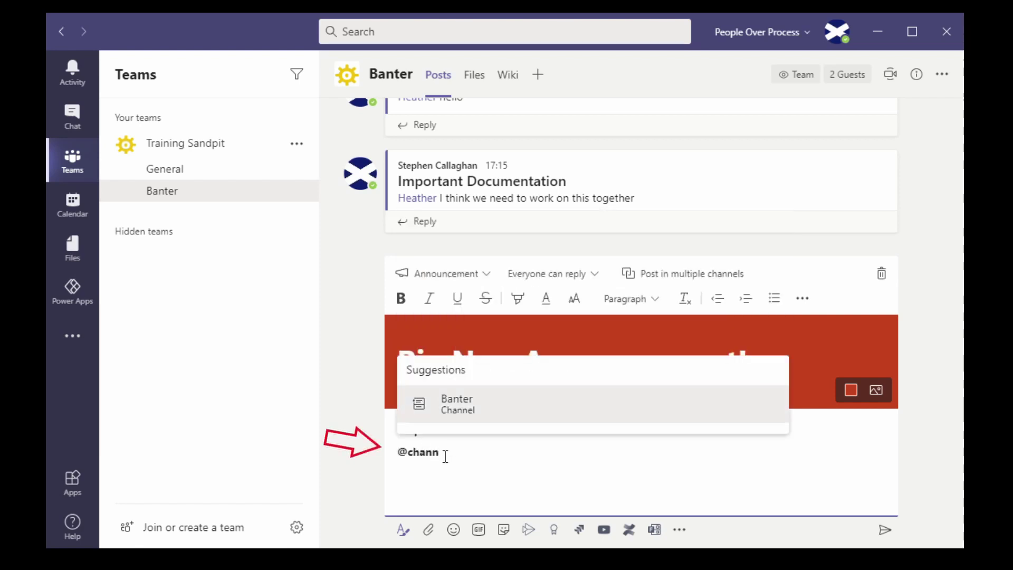
{"action": "key", "text": "Return"}
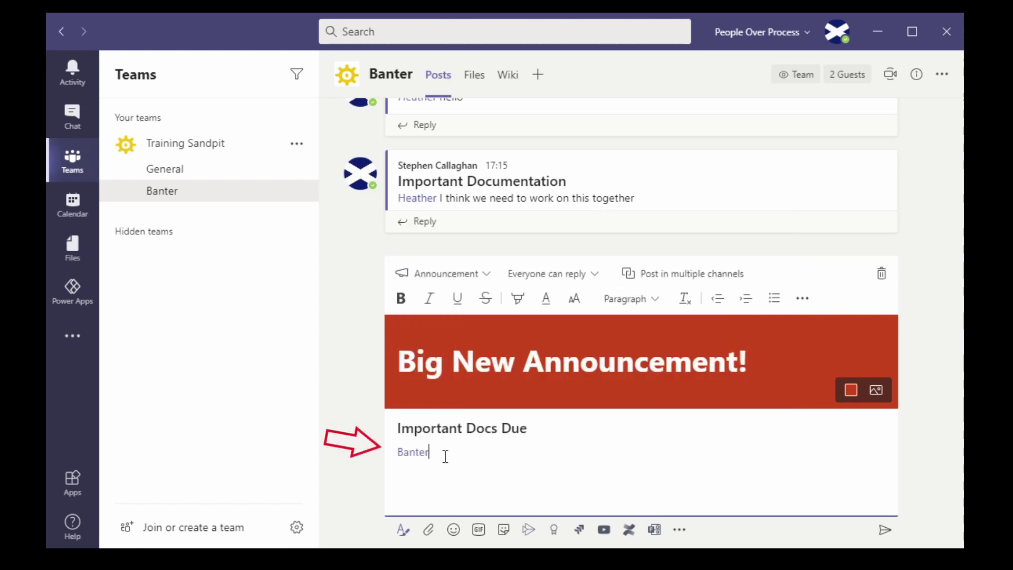
{"action": "type", "text": "Pleas"}
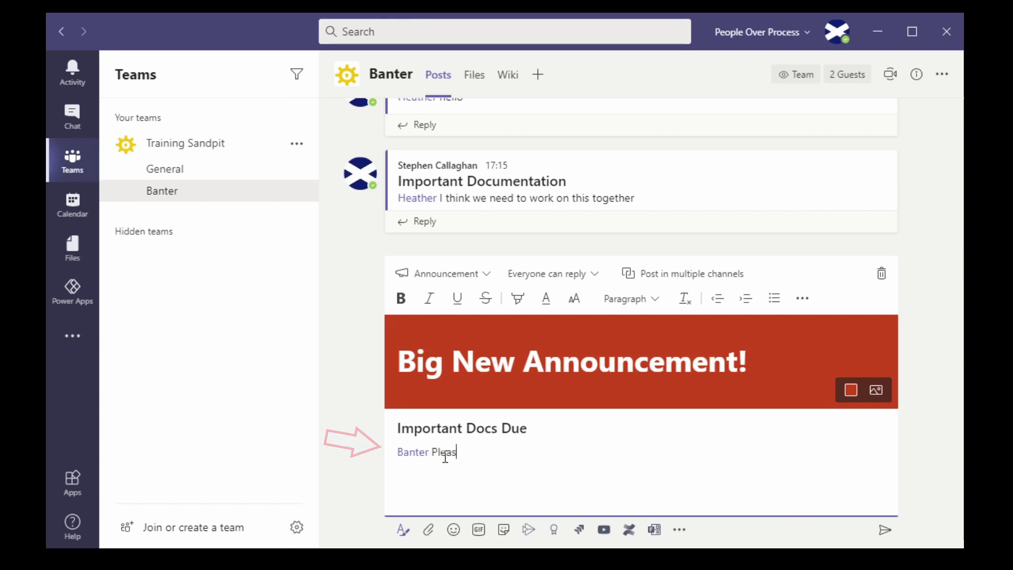
{"action": "type", "text": "e read this straight away!"}
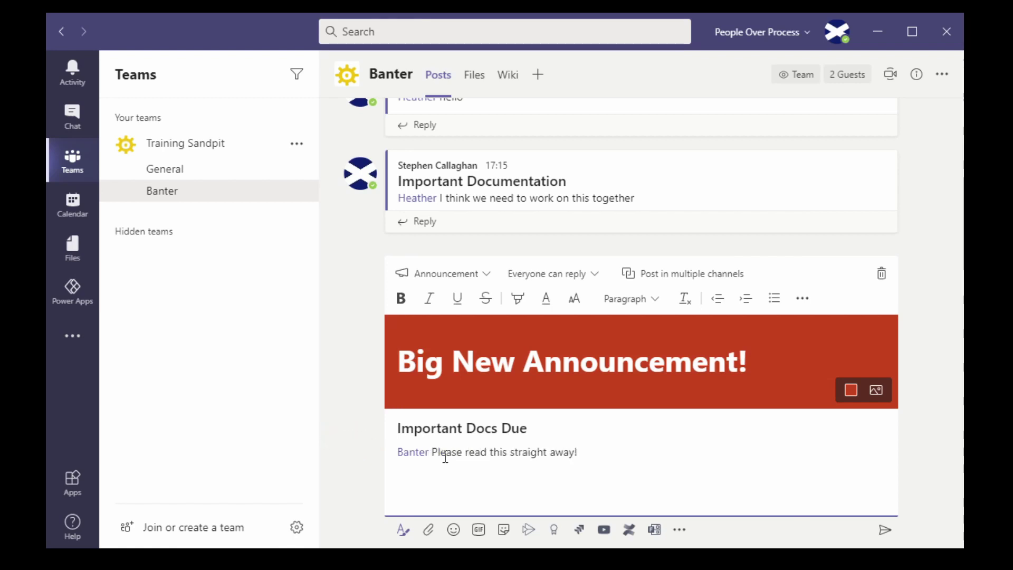
{"action": "left_click", "coordinate": [885, 528]}
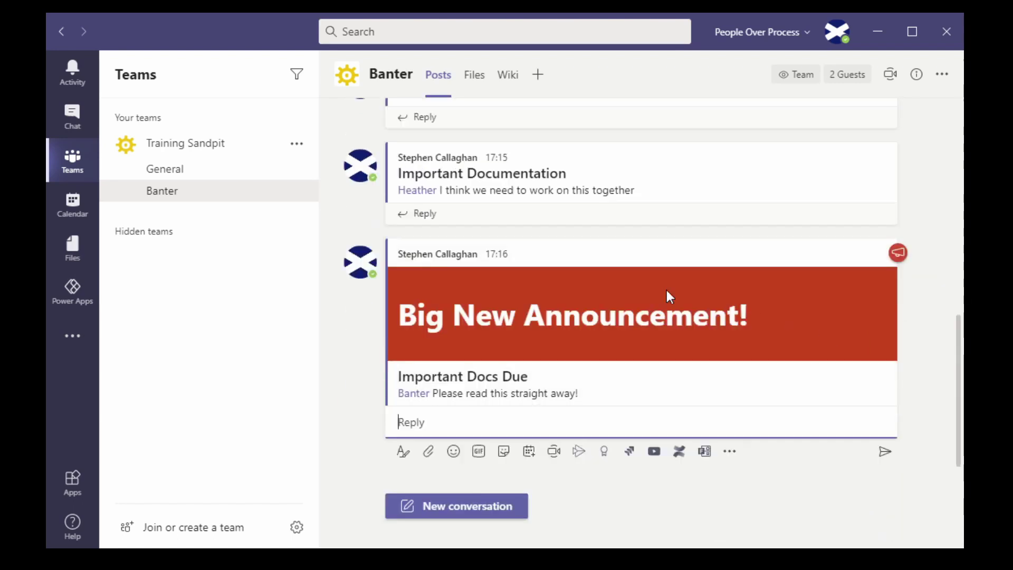
Step: React to the posted announcement with a heart and replace that reaction with a thumbs up
{"action": "mouse_move", "coordinate": [897, 252]}
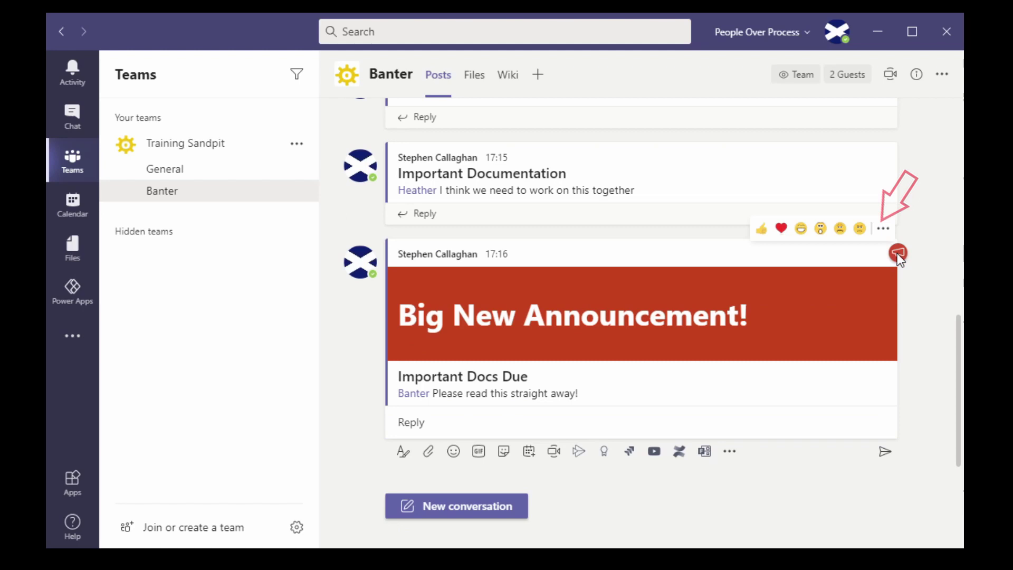
{"action": "left_click", "coordinate": [781, 230]}
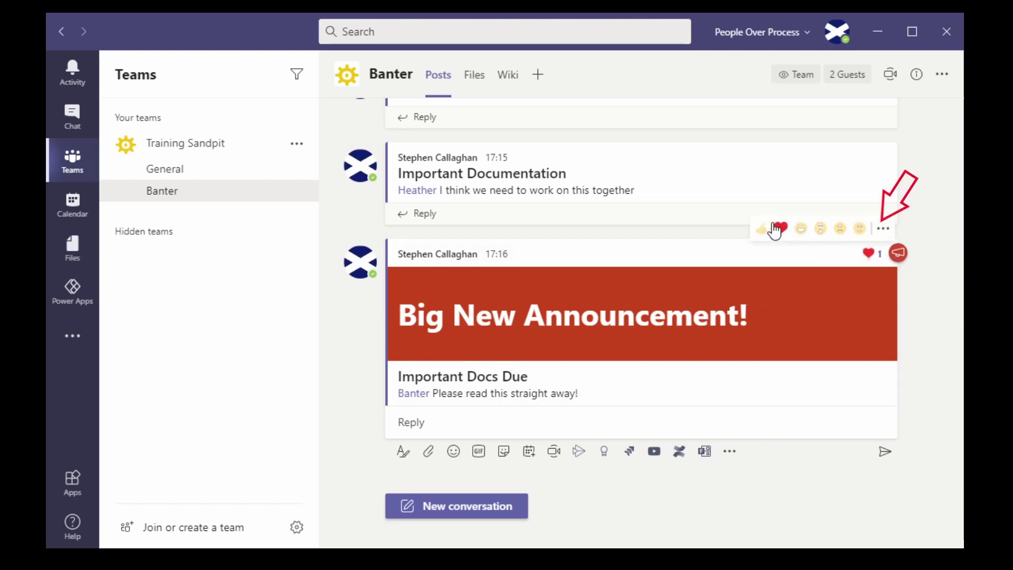
{"action": "left_click", "coordinate": [762, 229]}
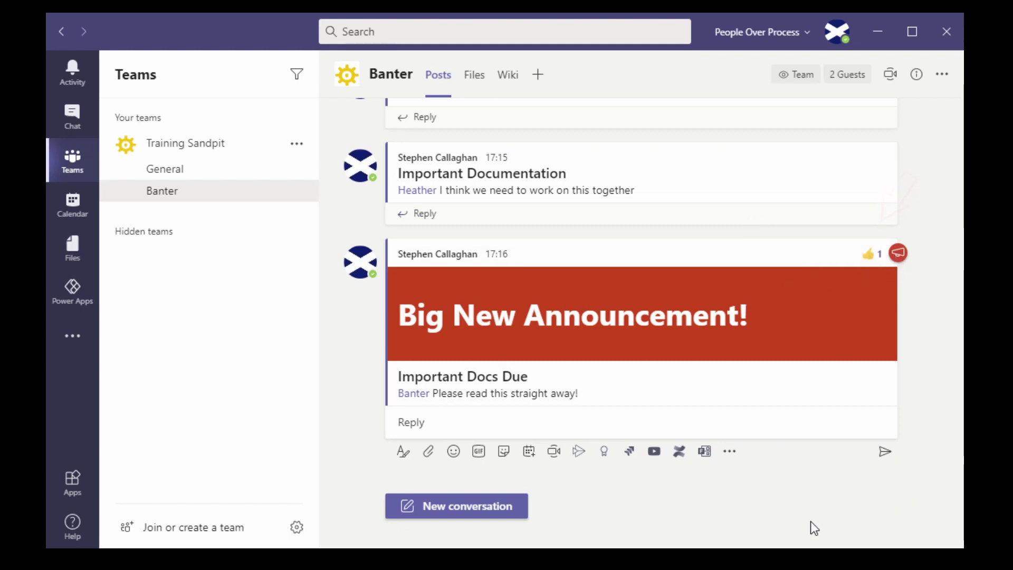